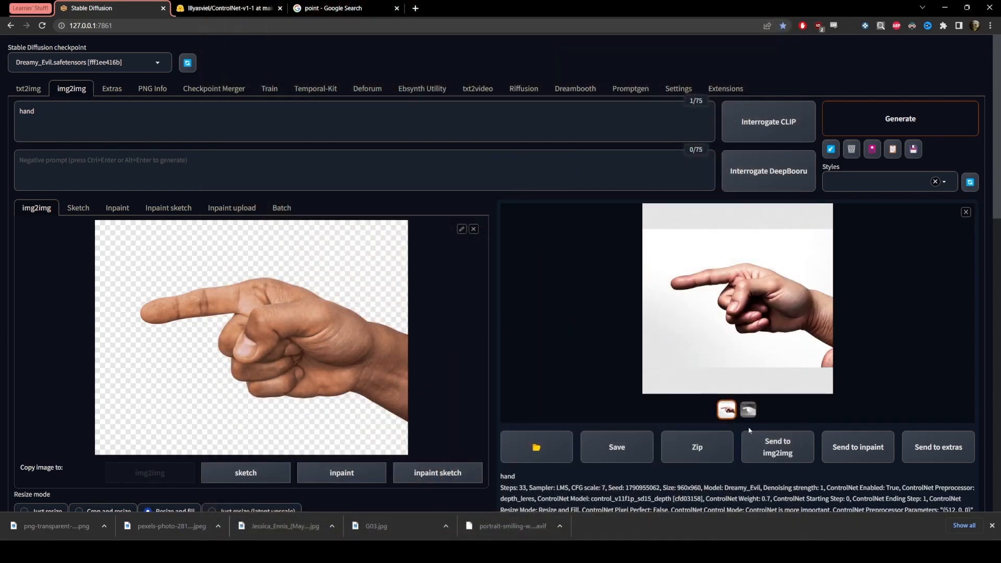
- View the generated hand image at full size, browse the other results, and examine the live generation preview
click(769, 344)
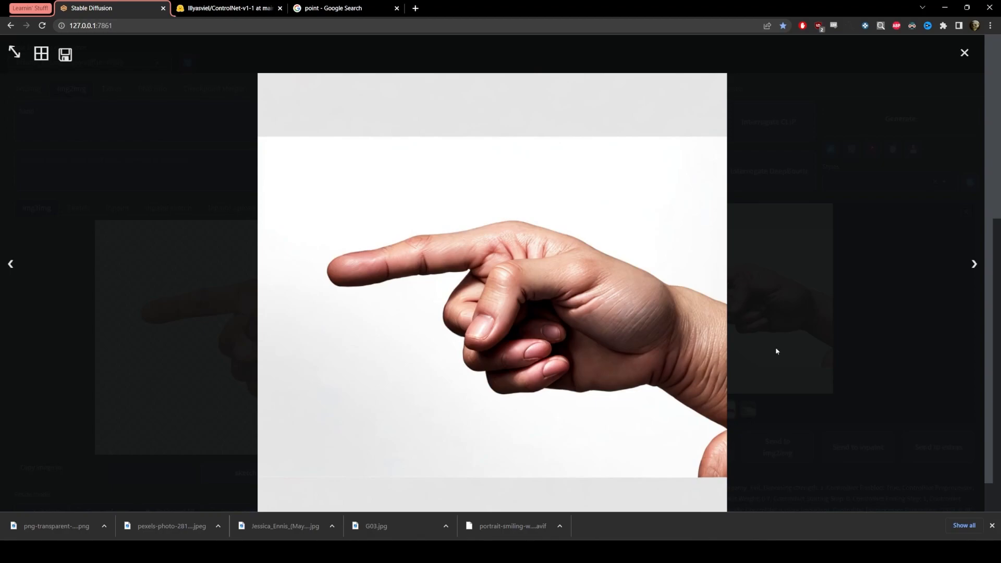
click(11, 262)
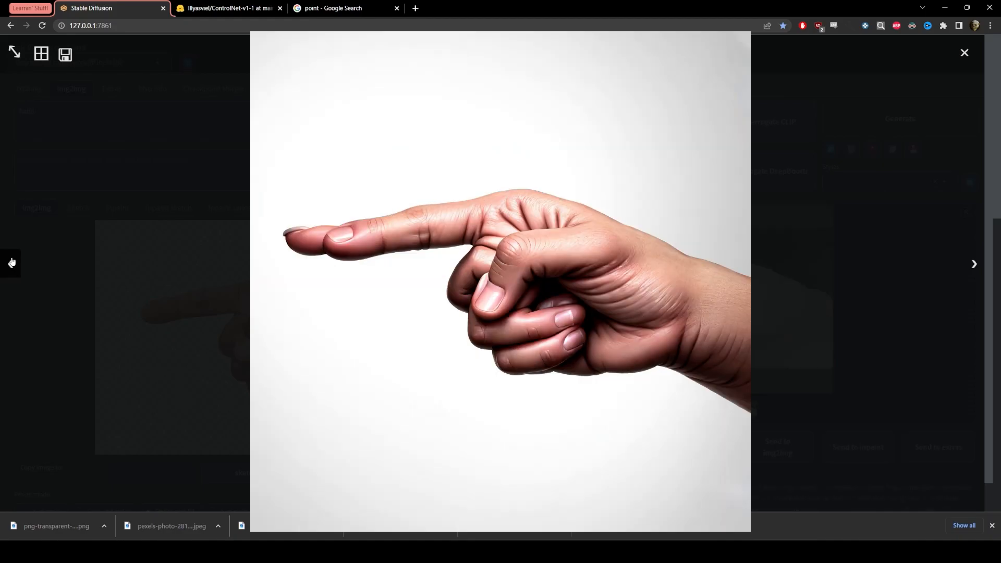
click(12, 262)
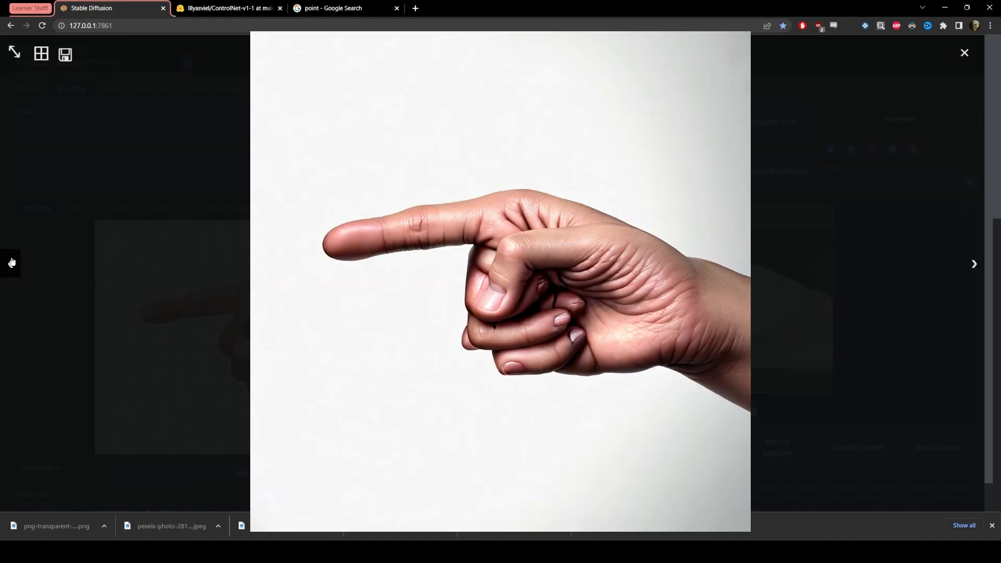
click(11, 262)
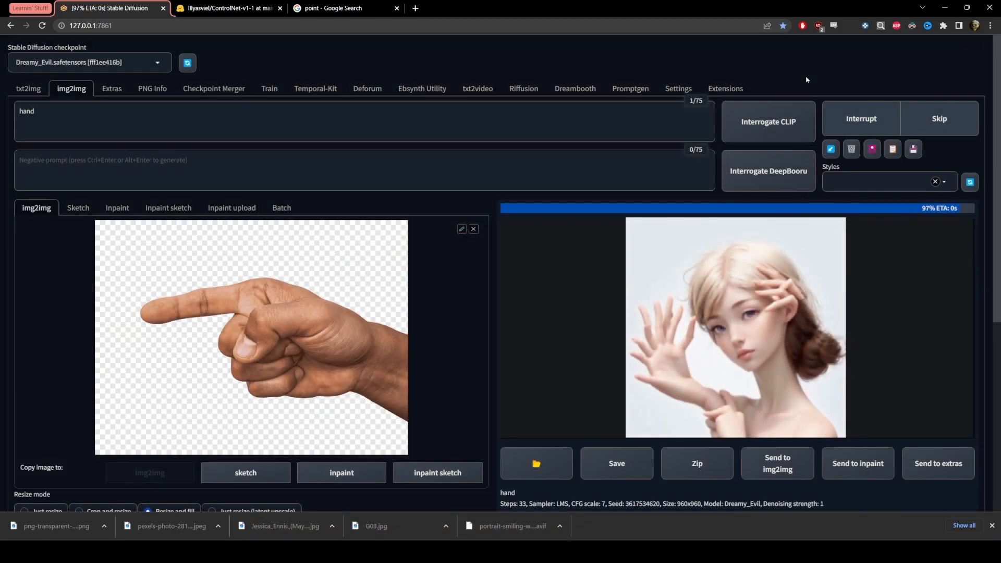
click(770, 300)
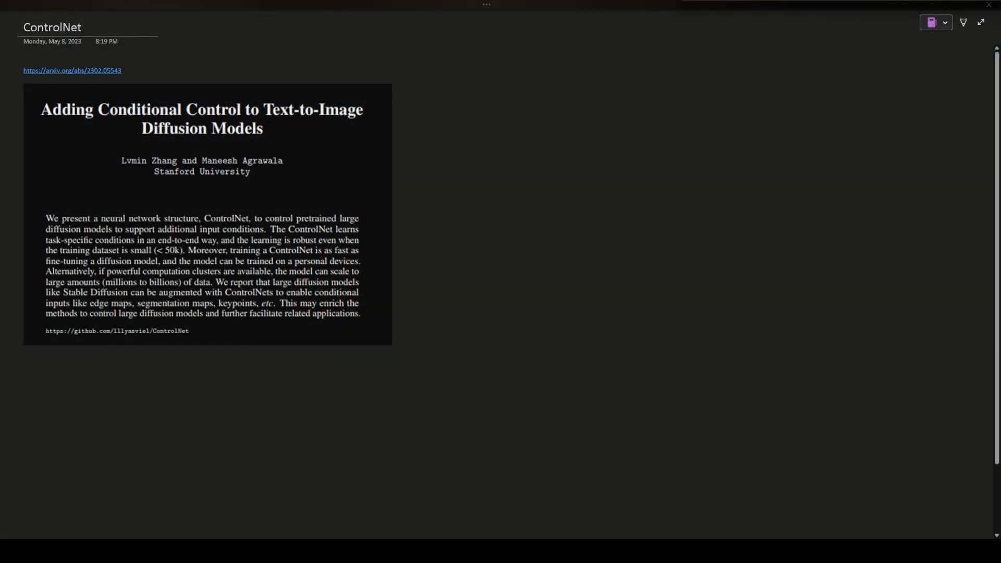
- In the ControlNet note, draw an arrow pointing to the paper title and handwrite the heading "Text to Image" beside the abstract
mouse_move(512, 42)
mouse_down()
mouse_move(420, 111)
mouse_move(455, 120)
mouse_up()
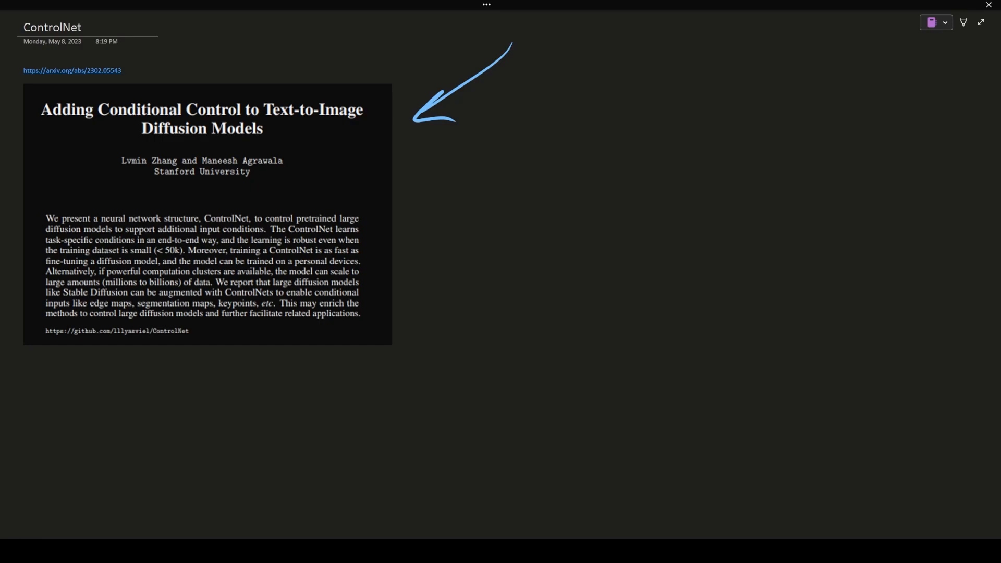
mouse_move(467, 155)
mouse_down()
mouse_move(495, 146)
mouse_move(481, 175)
mouse_move(563, 152)
mouse_up()
drag(567, 154, 568, 154)
mouse_move(509, 186)
mouse_down()
mouse_move(508, 205)
mouse_move(531, 203)
mouse_up()
drag(537, 203, 548, 202)
drag(557, 189, 544, 216)
drag(573, 189, 574, 201)
- Handwrite the second heading "Img to Img" and draw a vertical and a horizontal line forming a two-column table
mouse_move(685, 142)
mouse_down()
mouse_move(683, 167)
mouse_move(717, 165)
mouse_up()
mouse_move(731, 156)
mouse_down()
mouse_move(718, 188)
mouse_move(762, 138)
mouse_up()
mouse_move(748, 143)
mouse_down()
mouse_move(747, 159)
mouse_move(761, 151)
mouse_up()
drag(706, 191, 704, 216)
mouse_move(714, 213)
mouse_down()
mouse_move(739, 212)
mouse_move(736, 229)
mouse_up()
drag(636, 99, 636, 497)
drag(417, 231, 908, 270)
- Handwrite "Prompt (Text)" beneath the "Text to Image" heading
drag(447, 256, 447, 285)
drag(438, 254, 476, 281)
drag(485, 271, 484, 271)
drag(494, 280, 519, 288)
drag(532, 266, 552, 263)
drag(476, 294, 473, 324)
mouse_move(480, 301)
mouse_down()
mouse_move(497, 299)
mouse_move(505, 315)
mouse_up()
drag(510, 302, 519, 314)
mouse_move(514, 301)
mouse_down()
mouse_move(532, 298)
mouse_move(530, 315)
mouse_up()
- Handwrite "Prompt" beneath the "Img to Img" heading and draw a large plus sign under it
mouse_move(685, 283)
mouse_down()
mouse_move(685, 301)
mouse_move(684, 292)
mouse_up()
drag(700, 301, 715, 300)
drag(723, 286, 754, 297)
drag(762, 306, 769, 284)
drag(773, 277, 791, 273)
drag(783, 276, 782, 295)
mouse_move(702, 334)
mouse_down()
mouse_move(768, 326)
mouse_move(739, 353)
mouse_up()
- Handwrite "Image Context" below the plus sign in the "Img to Img" column
drag(675, 370, 679, 397)
drag(686, 392, 722, 381)
drag(724, 379, 725, 401)
drag(743, 373, 744, 388)
drag(784, 356, 781, 382)
drag(794, 370, 793, 371)
drag(801, 379, 815, 361)
mouse_move(817, 362)
mouse_down()
mouse_move(829, 358)
mouse_move(828, 373)
mouse_up()
drag(840, 360, 840, 373)
mouse_move(844, 359)
mouse_down()
mouse_move(854, 373)
mouse_move(875, 352)
mouse_up()
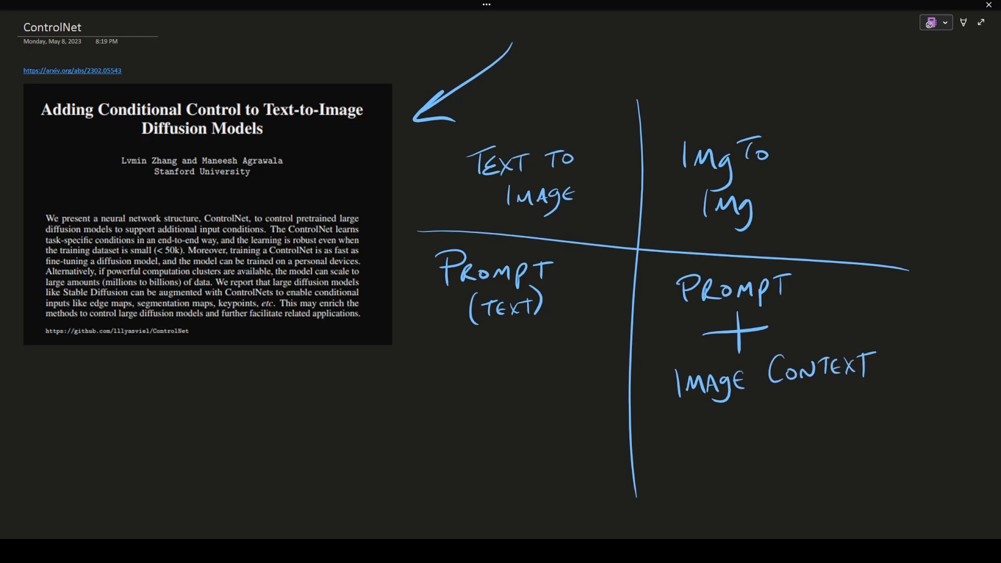
- Handwrite "(Weighted)" beside "Prompt" in the "Img to Img" column, with arrows from it to "Prompt" and "Image Context"
mouse_move(841, 284)
mouse_down()
mouse_move(879, 302)
mouse_move(892, 296)
mouse_up()
mouse_move(892, 290)
mouse_down()
mouse_move(900, 296)
mouse_move(909, 281)
mouse_up()
mouse_move(905, 282)
mouse_down()
mouse_move(905, 294)
mouse_move(943, 301)
mouse_up()
mouse_move(840, 272)
mouse_down()
mouse_move(842, 305)
mouse_move(791, 291)
mouse_move(806, 300)
mouse_up()
drag(885, 309, 864, 349)
drag(866, 335, 863, 348)
drag(864, 348, 880, 341)
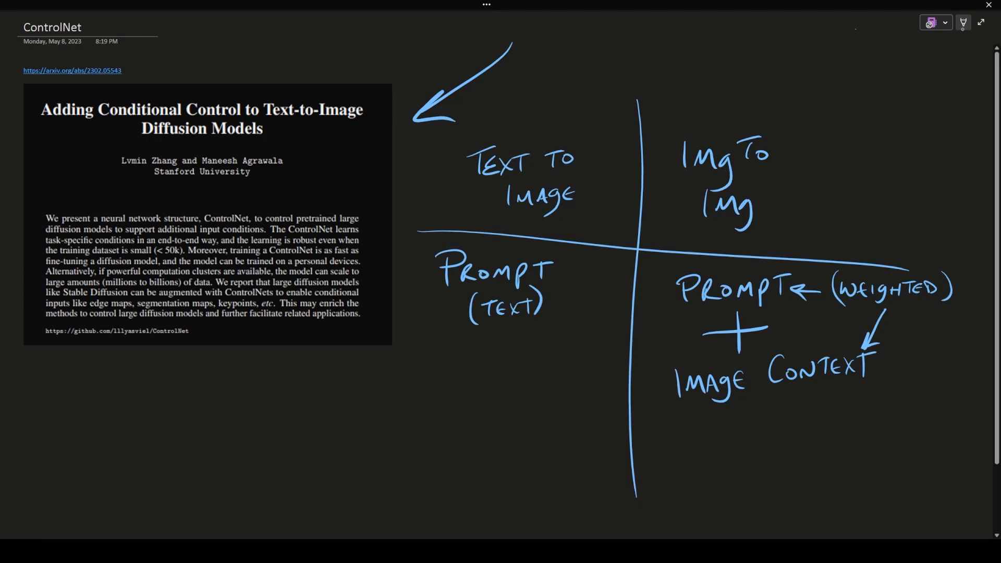
- In green ink, draw an arrow from the abstract and write "Control Layer" in both columns, preceded by a plus sign under "Image Context"
mouse_move(375, 313)
mouse_down()
mouse_move(500, 383)
mouse_move(478, 386)
mouse_move(447, 433)
mouse_move(515, 420)
mouse_move(536, 430)
mouse_up()
mouse_move(476, 440)
mouse_down()
mouse_move(516, 461)
mouse_move(565, 458)
mouse_up()
drag(728, 417, 766, 416)
mouse_move(748, 398)
mouse_down()
mouse_move(739, 453)
mouse_move(781, 464)
mouse_up()
mouse_move(726, 473)
mouse_down()
mouse_move(743, 492)
mouse_move(810, 492)
mouse_up()
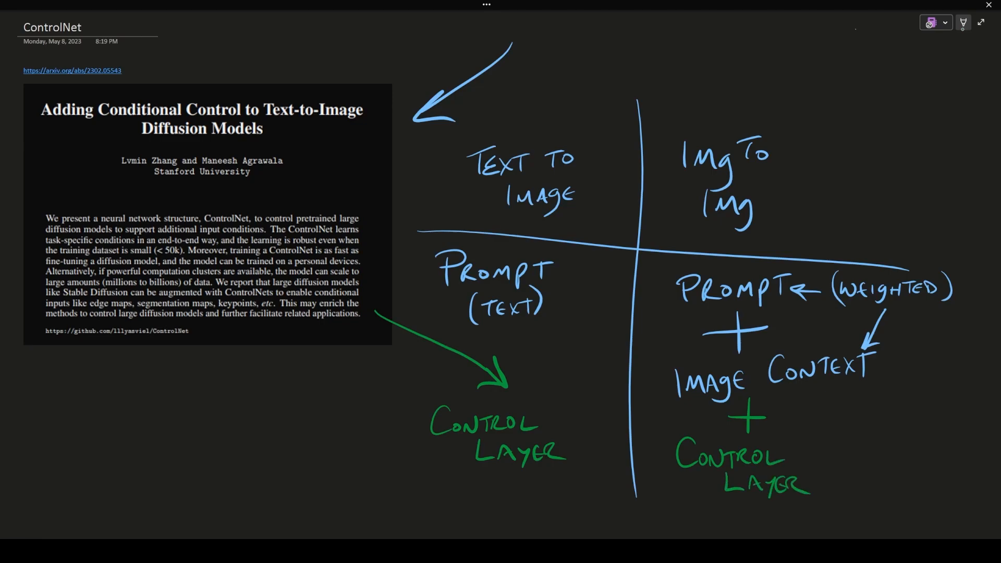
- Draw arrows linking "(Weighted)" to the "Control Layer" labels in both columns
drag(896, 247, 860, 252)
drag(917, 317, 839, 479)
mouse_move(933, 310)
mouse_down()
mouse_move(656, 500)
mouse_move(584, 466)
mouse_up()
drag(607, 466, 594, 493)
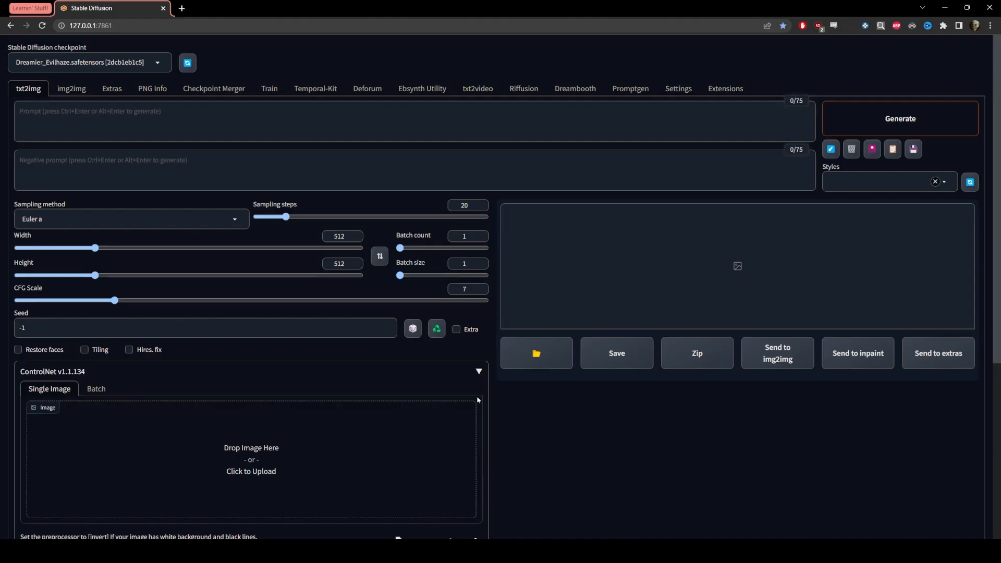
- In the Stable Diffusion web UI, search the available extensions for "controlnet"
click(724, 95)
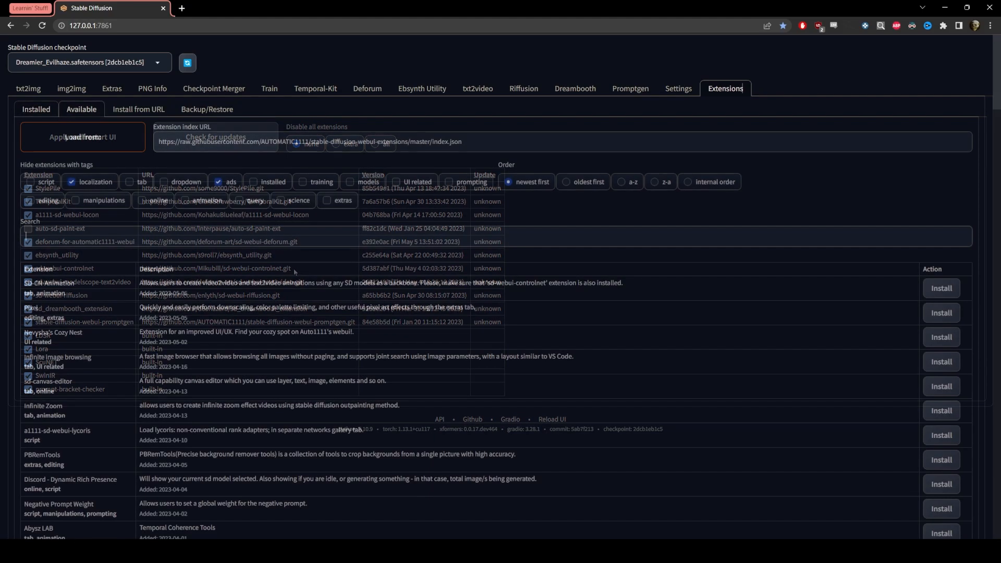
text(ntrol)
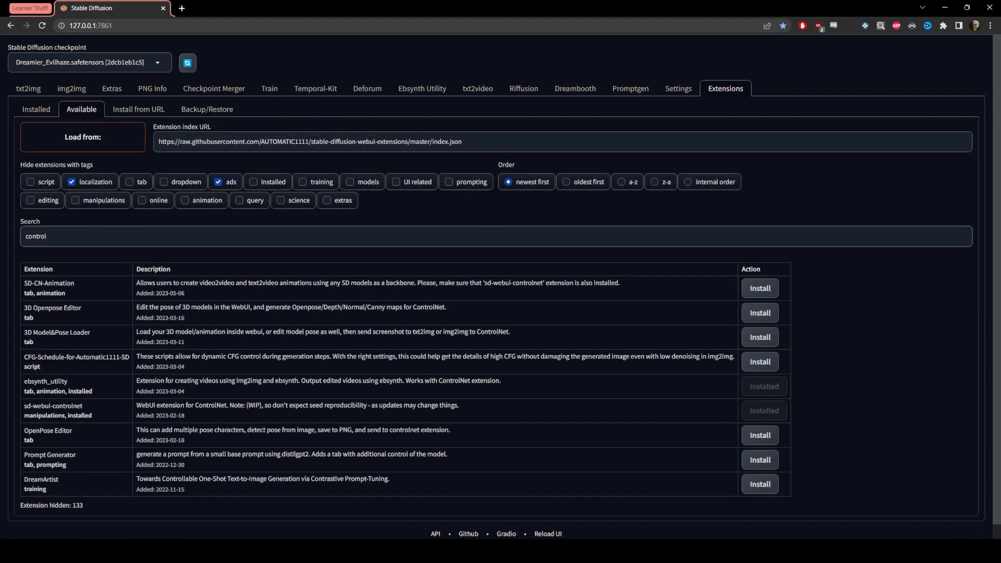
text(net)
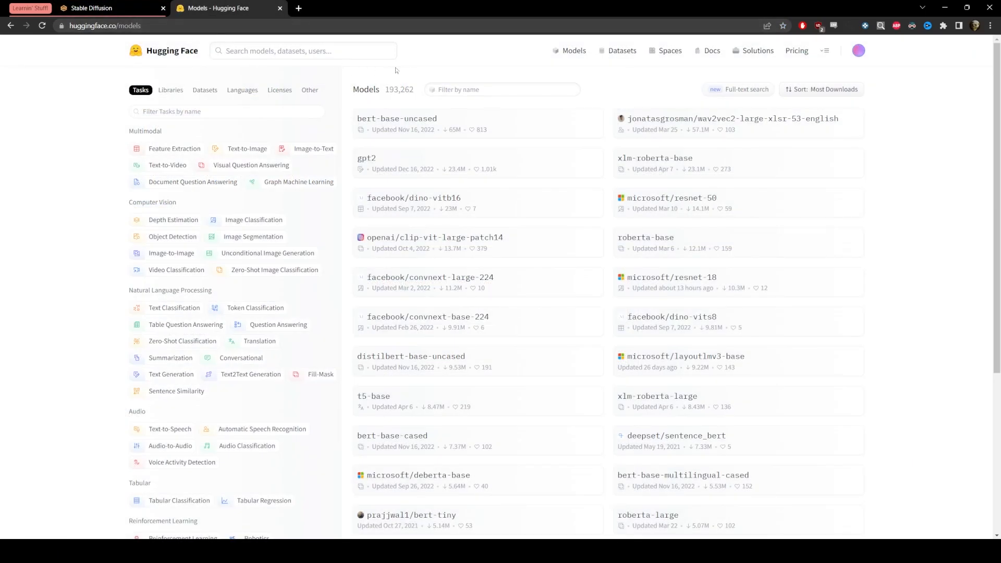
- On Hugging Face, search for "controlnet", open lllyasviel/ControlNet-v1-1 and look through its model files
click(341, 53)
text(control)
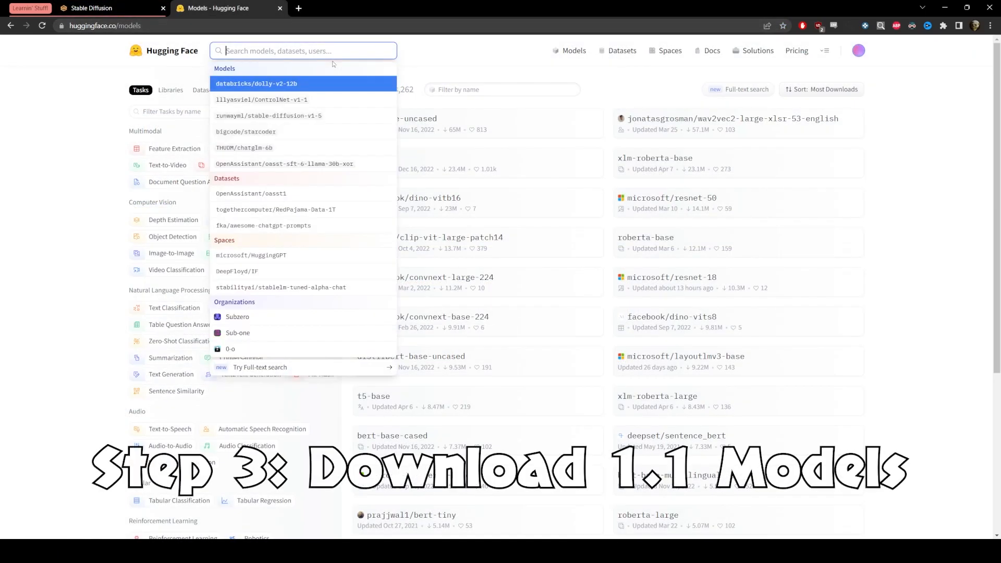
text(net)
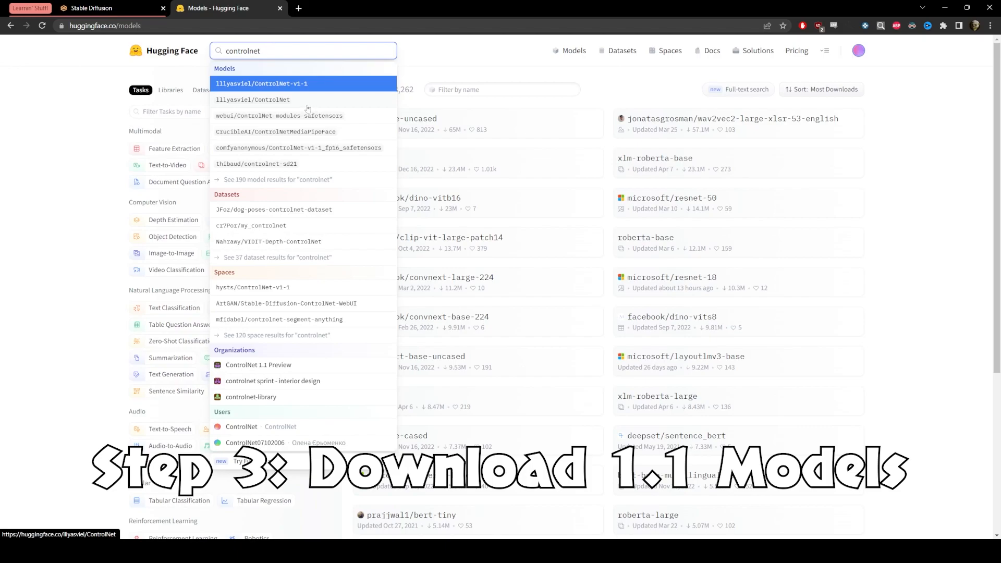
click(316, 84)
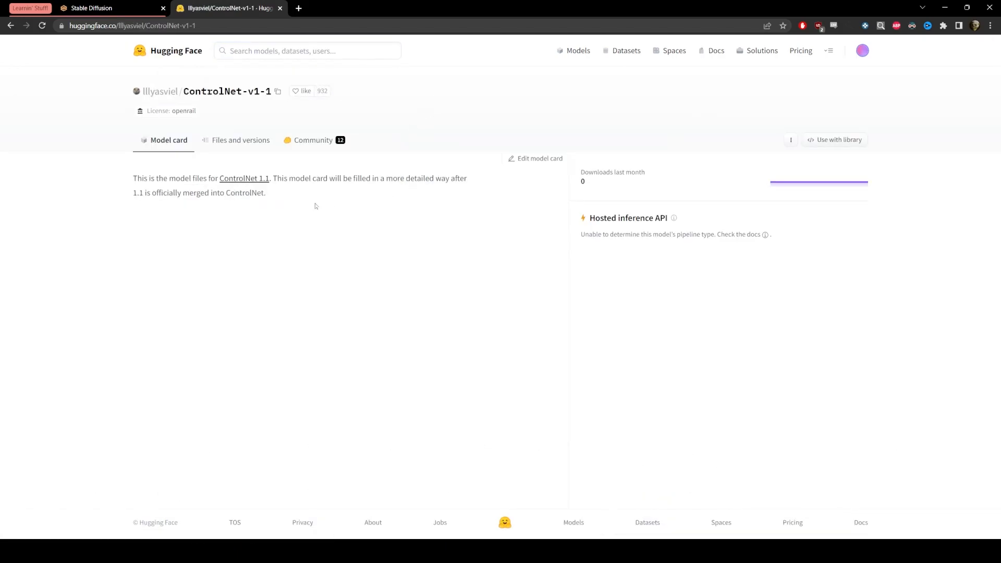
click(243, 143)
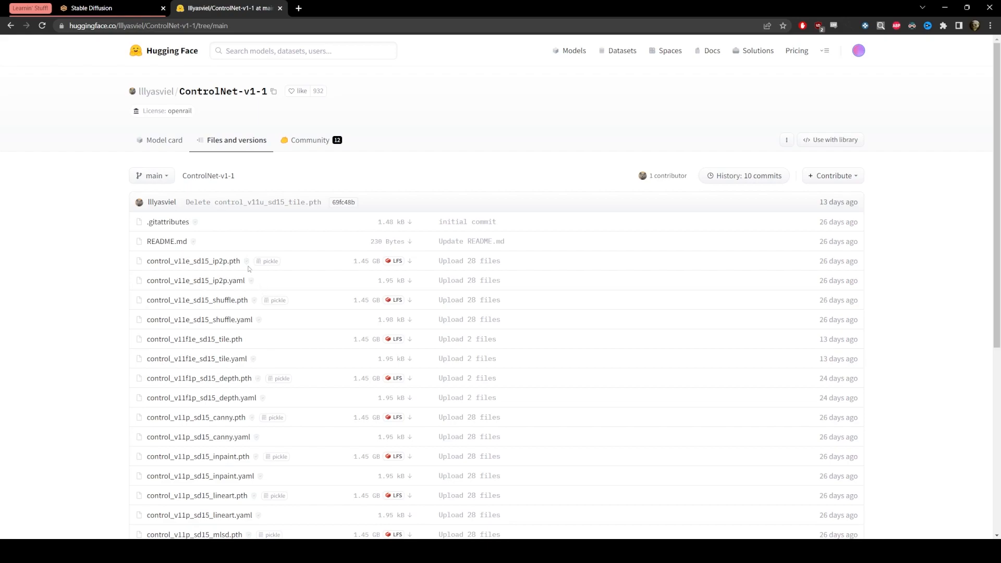
scroll(250, 269, down, 6)
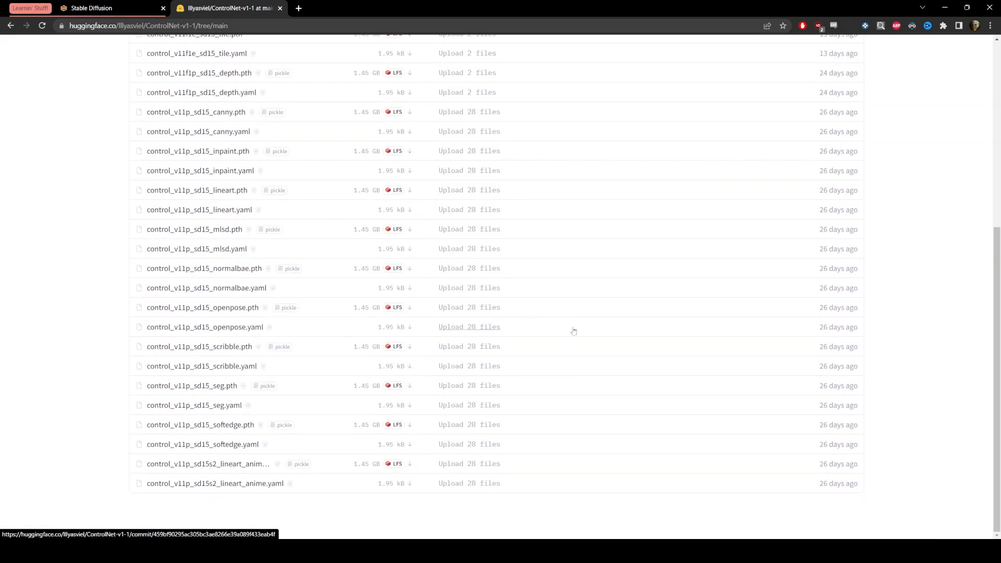
scroll(570, 329, up, 3)
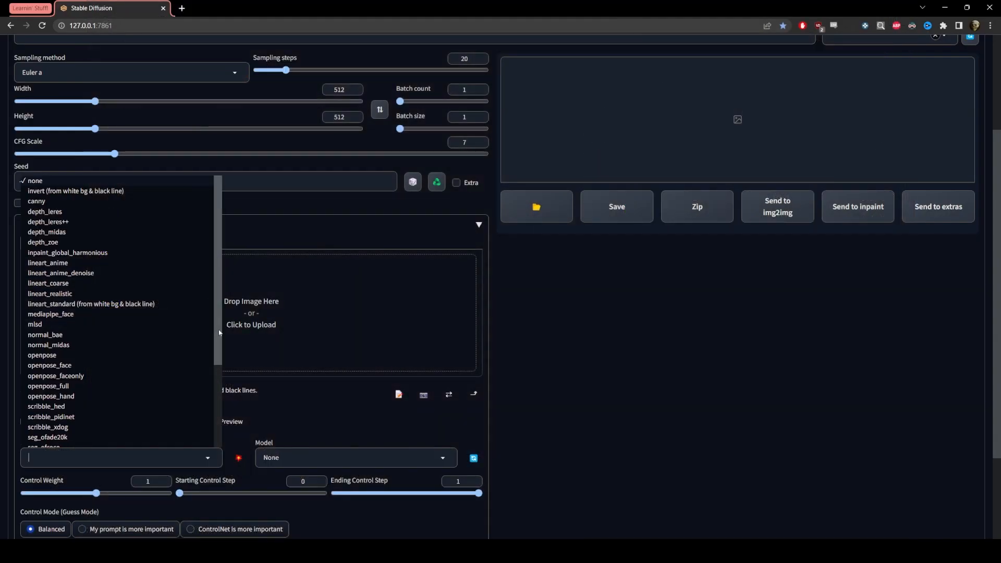
- Back in the Stable Diffusion web UI, look through the ControlNet preprocessor choices and open the model choices
scroll(218, 338, down, 1)
mouse_move(218, 337)
mouse_down()
mouse_move(218, 424)
mouse_move(217, 319)
mouse_up()
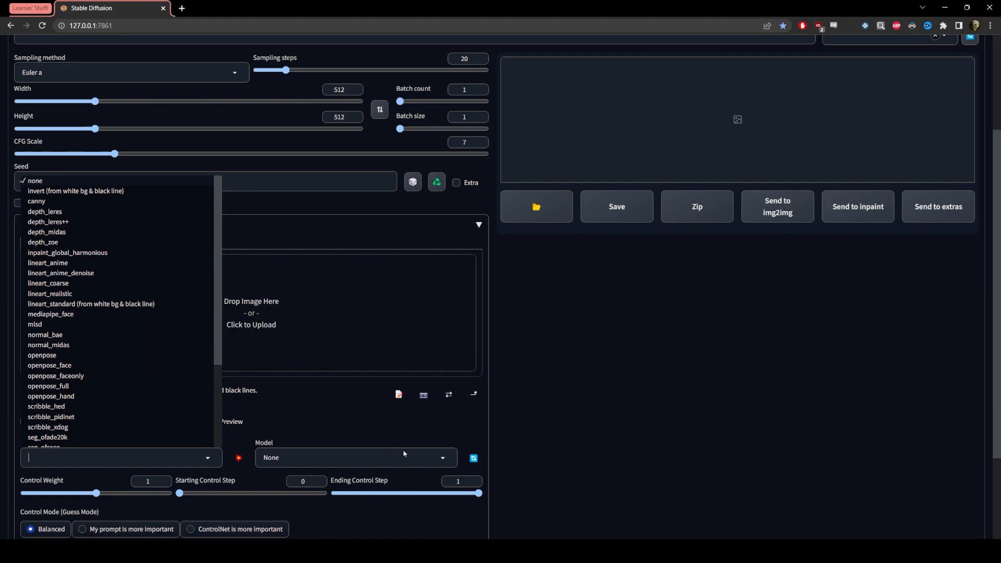
click(447, 458)
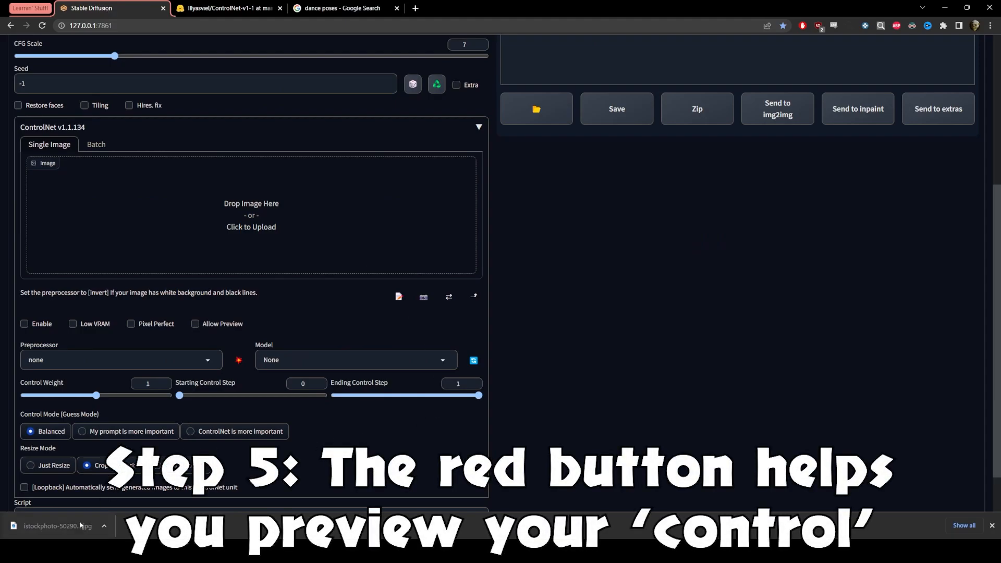
- Load the downloaded istockphoto dancer image into ControlNet, allow previews, and preview it with the canny preprocessor
drag(81, 525, 258, 234)
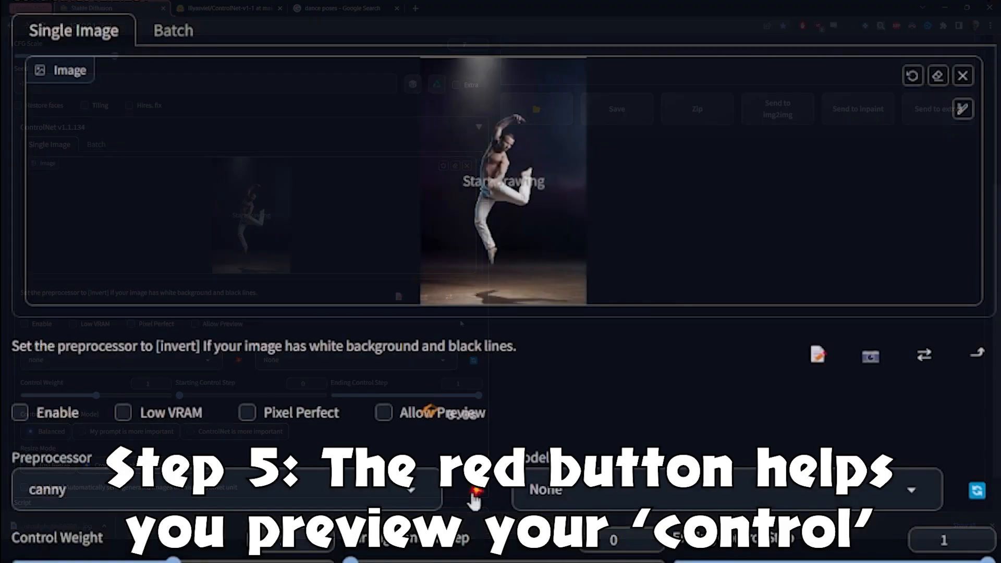
click(195, 324)
click(238, 359)
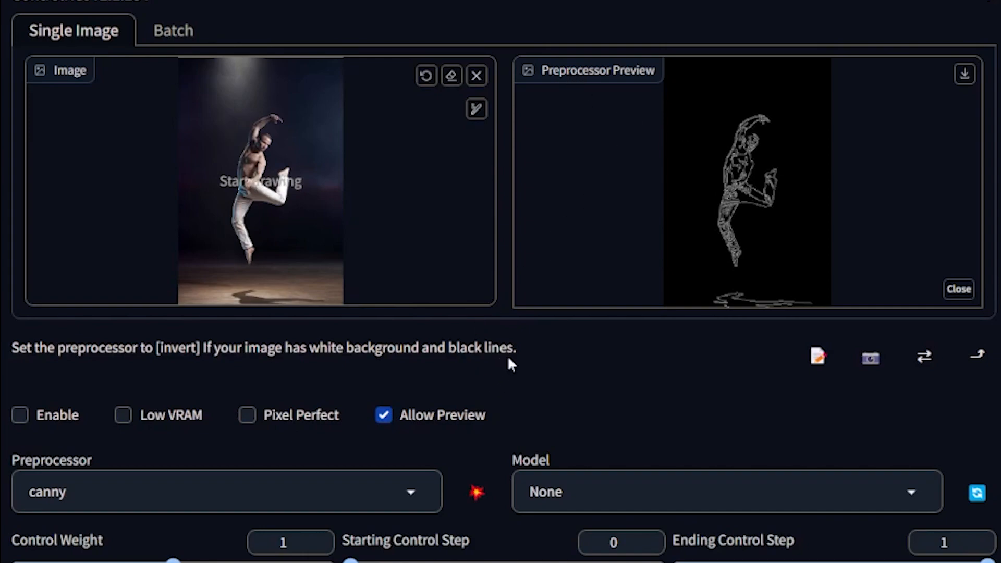
- Preview the dancer photo with the depth_leres preprocessor and with the depth_zoe preprocessor
click(365, 492)
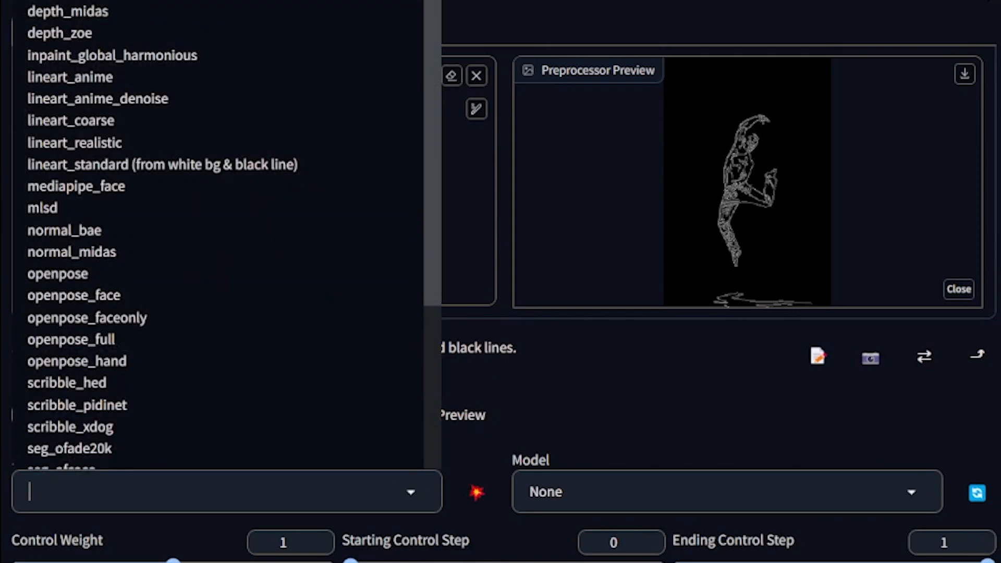
click(198, 1)
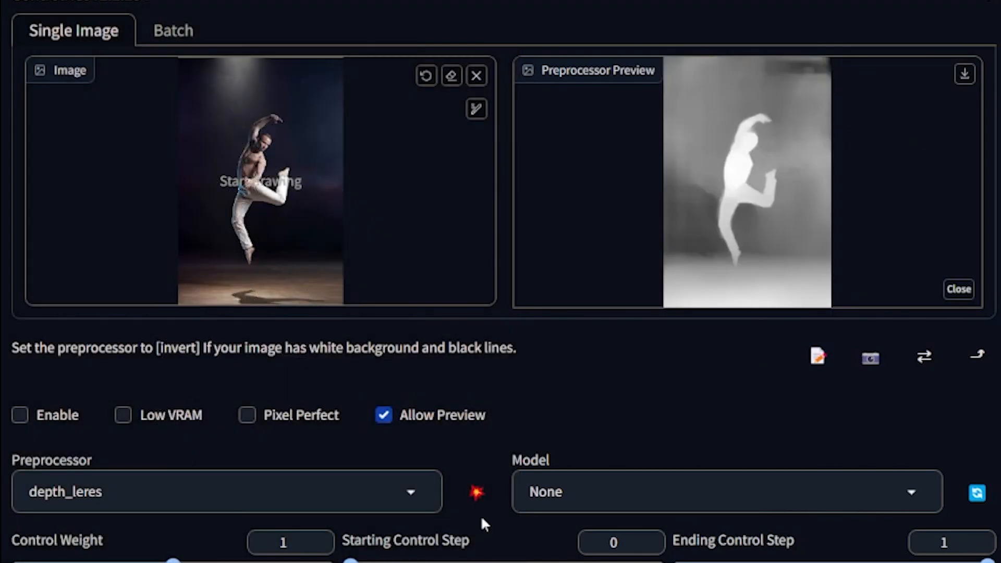
click(412, 492)
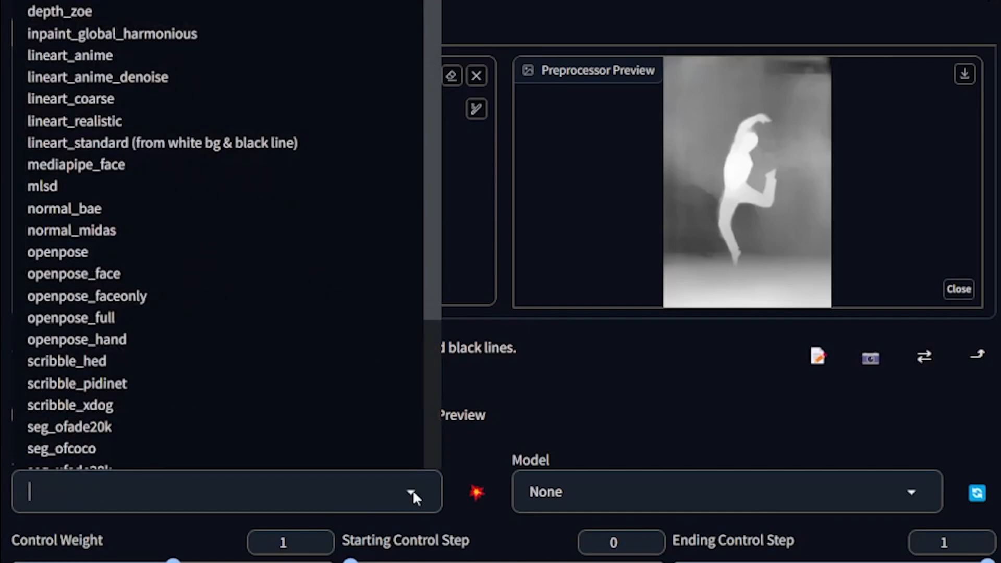
click(122, 11)
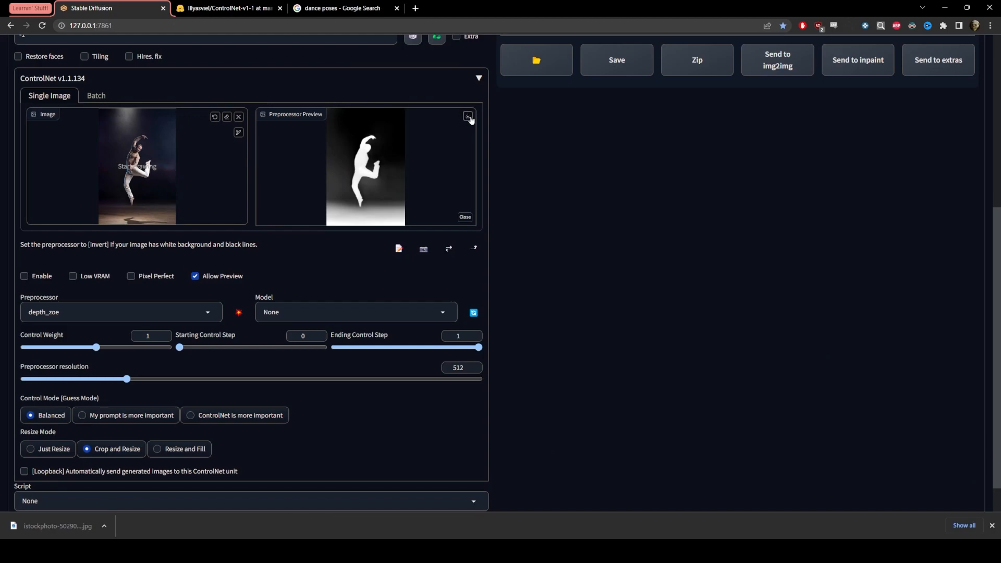
- Download the depth_zoe preprocessor preview, open it, and move its window beside the original dancer photo
click(468, 116)
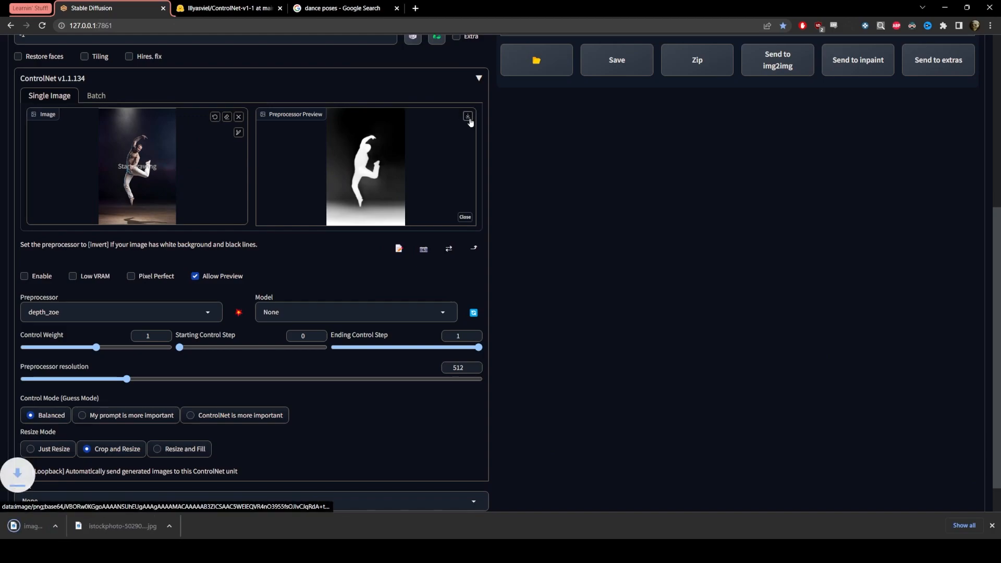
click(68, 527)
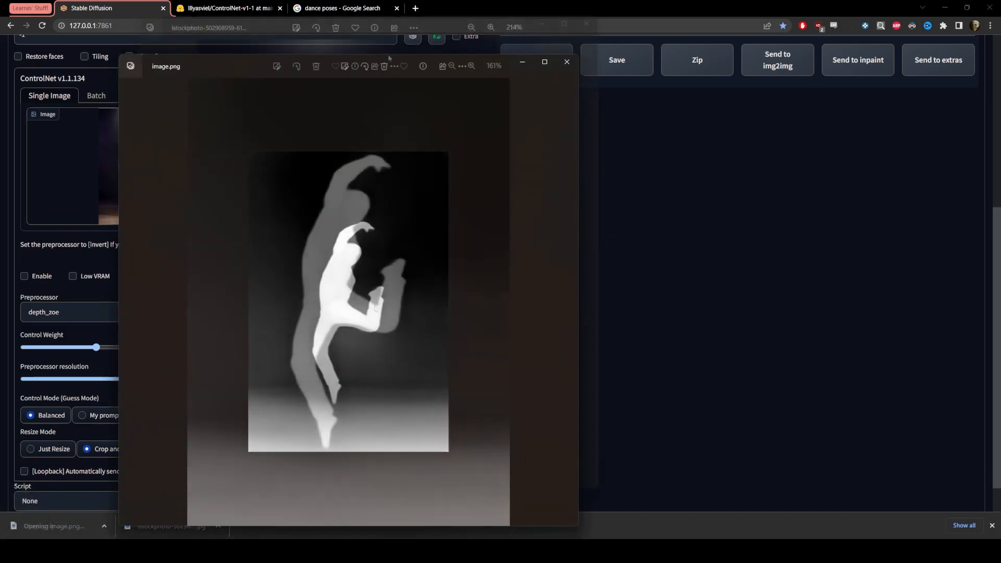
drag(422, 65, 794, 24)
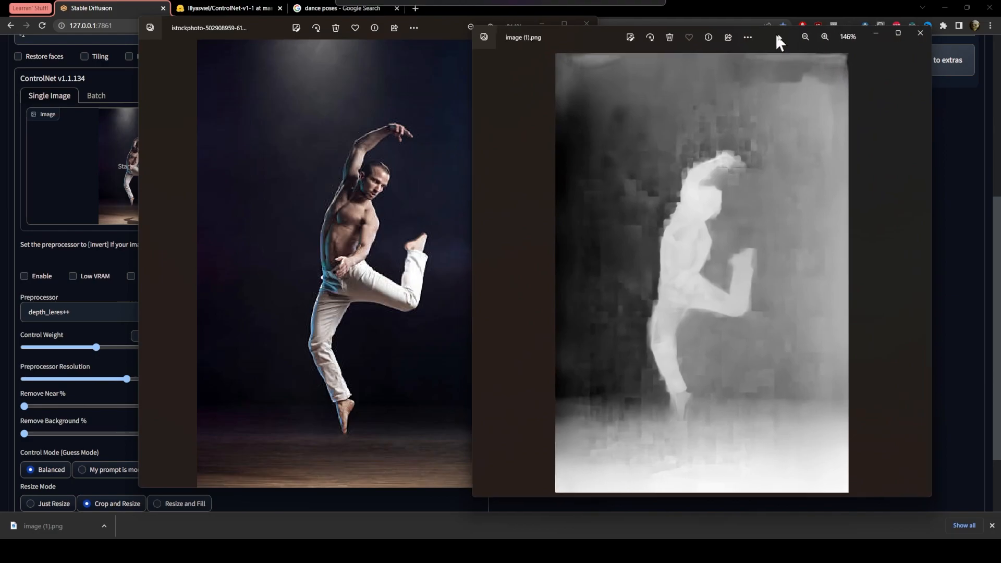
- Compare the depth_leres++ and canny preview images side by side with the original photo, and close the canny image
mouse_move(774, 34)
mouse_down()
mouse_move(822, 24)
mouse_move(773, 30)
mouse_up()
scroll(697, 167, up, 1)
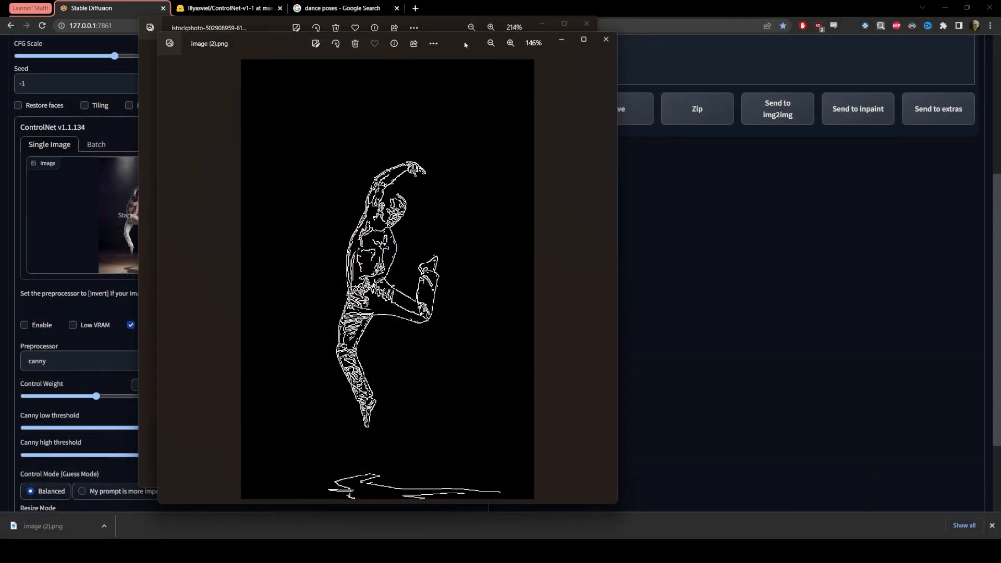
drag(465, 28, 770, 26)
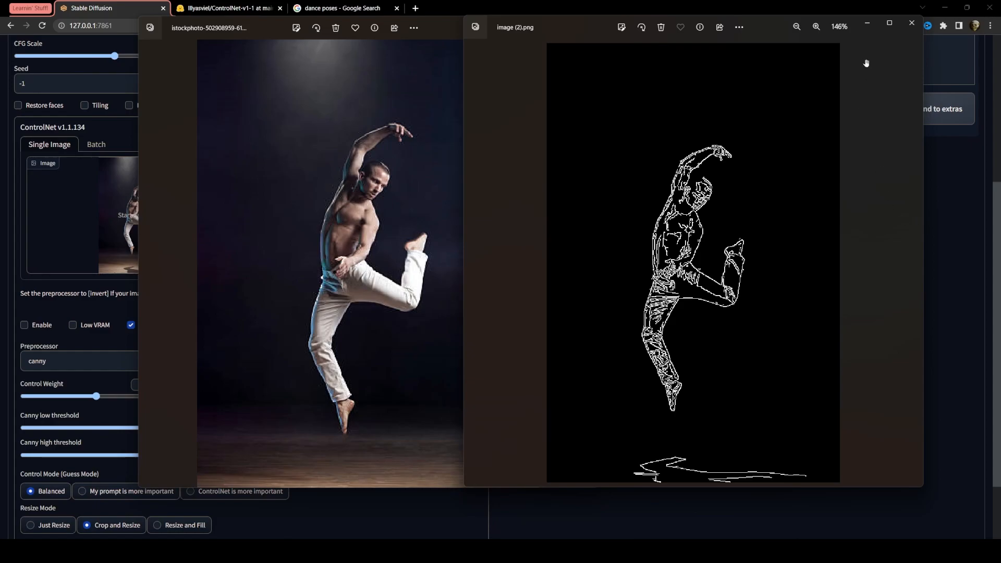
click(912, 23)
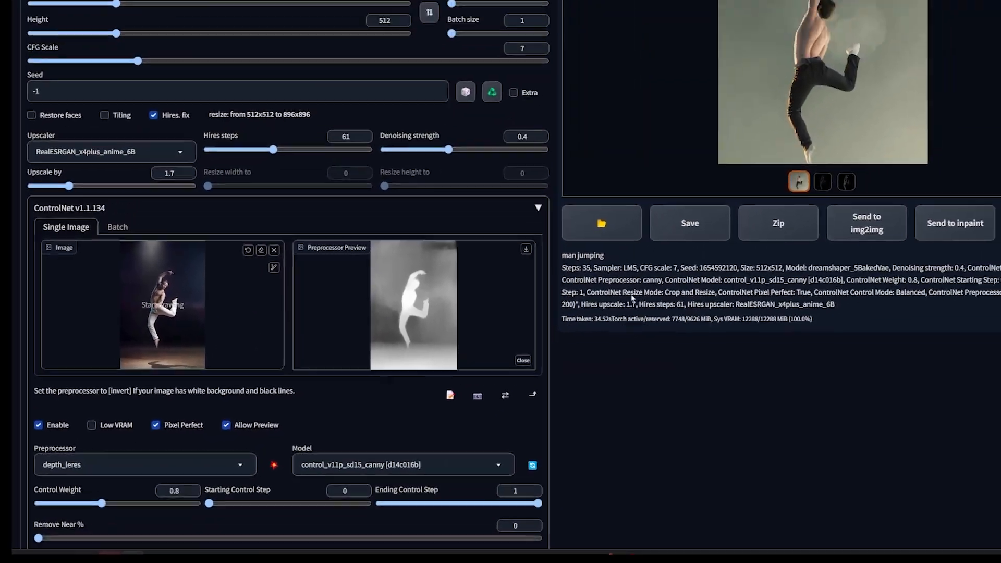
- Set ControlNet to the control_sd15_depth [fef5e48e] model with a control weight of 1
scroll(645, 231, up, 2)
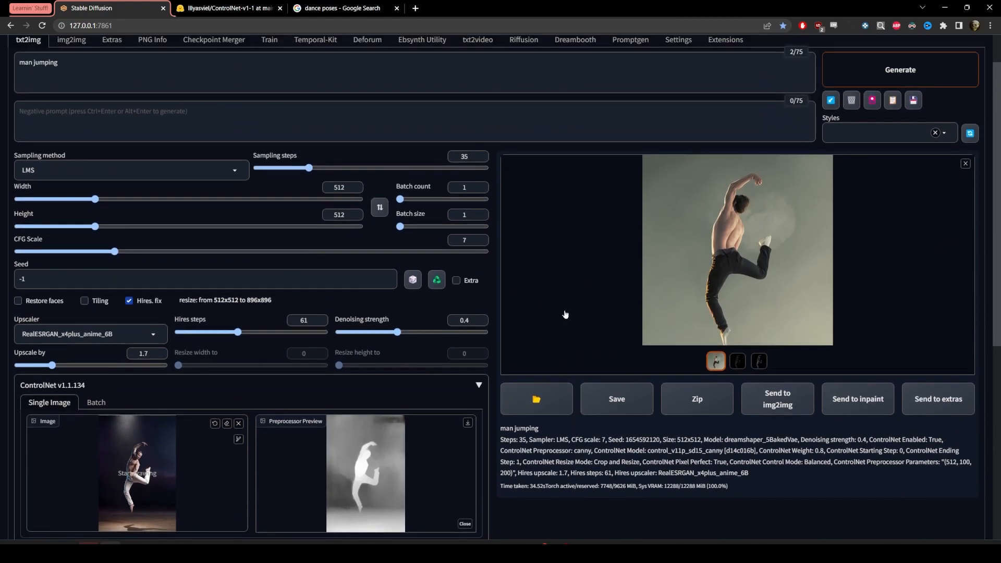
scroll(565, 315, down, 4)
click(354, 423)
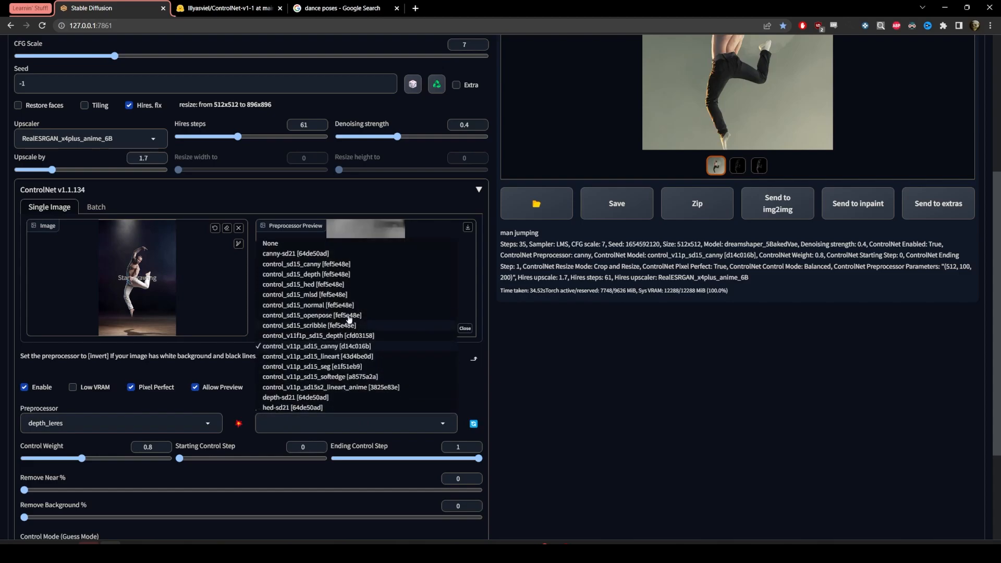
click(333, 274)
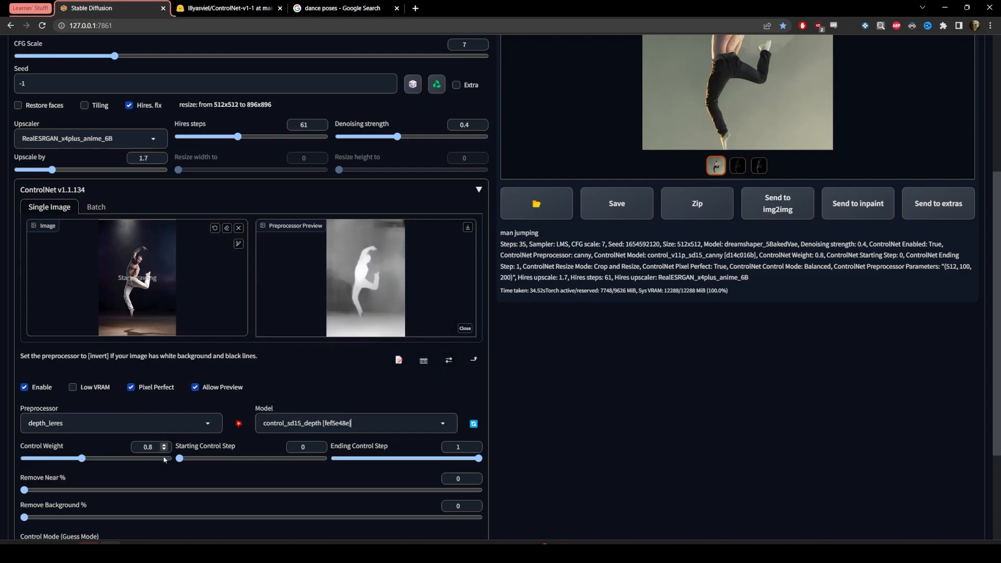
drag(82, 458, 96, 459)
- Generate the "man jumping" image with the depth model, enlarge the result, and view the grid of other jumping-man results
scroll(834, 378, up, 4)
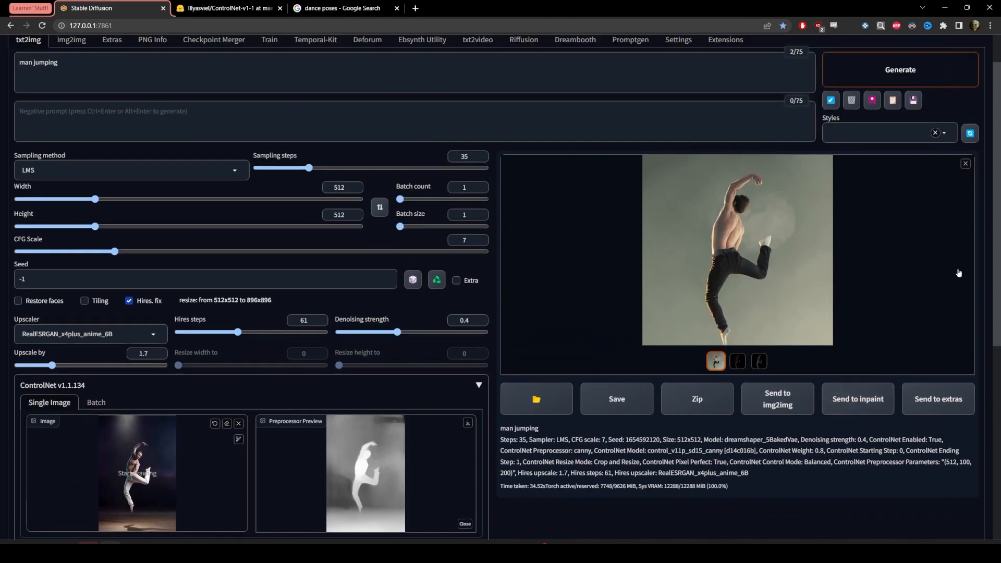
click(950, 67)
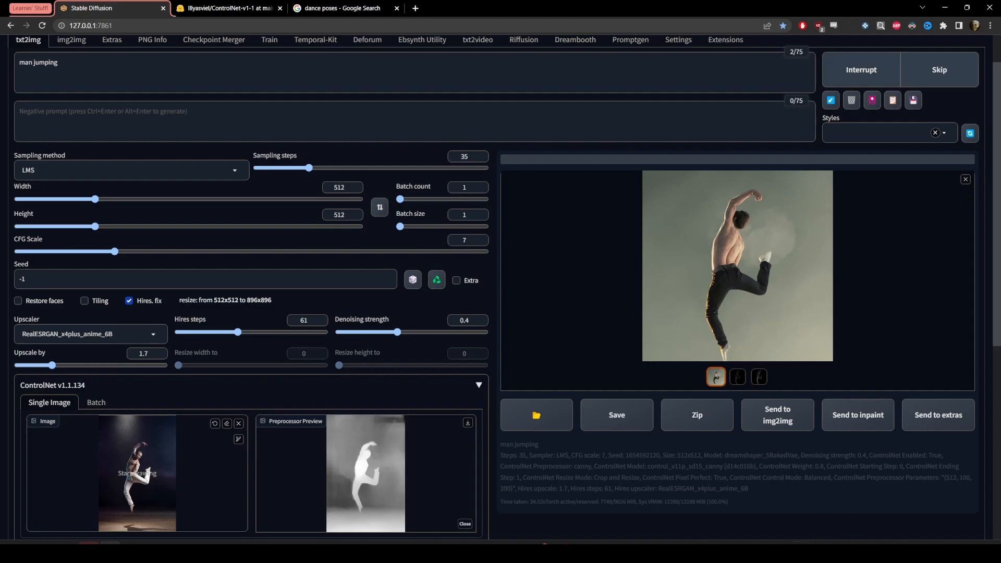
click(776, 552)
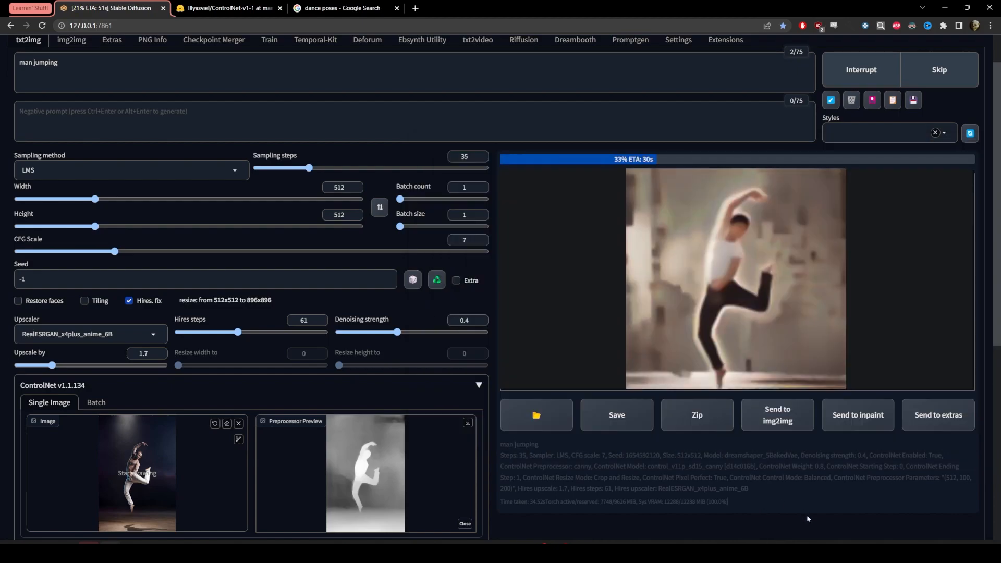
scroll(500, 281, down, 2)
scroll(766, 198, up, 1)
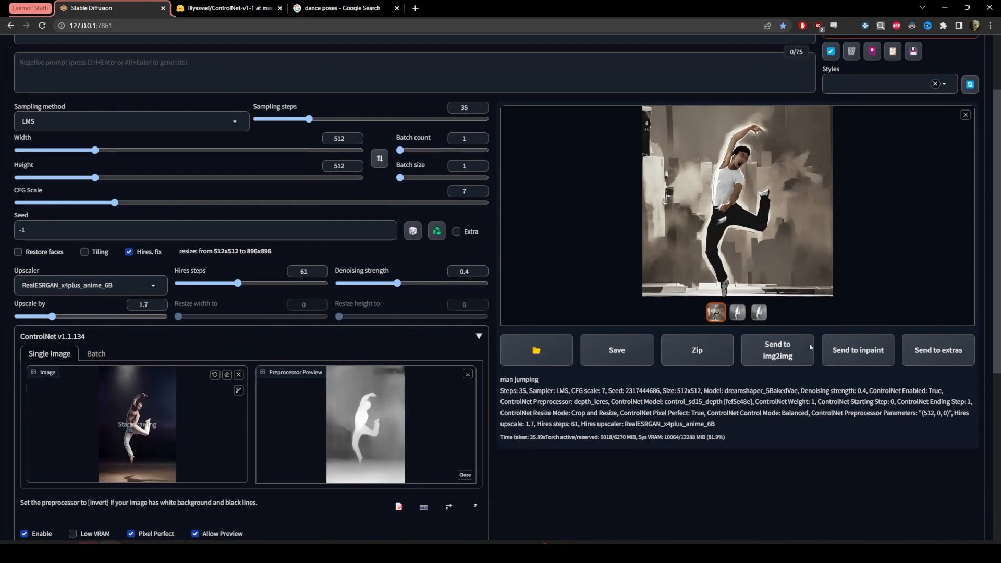
click(767, 195)
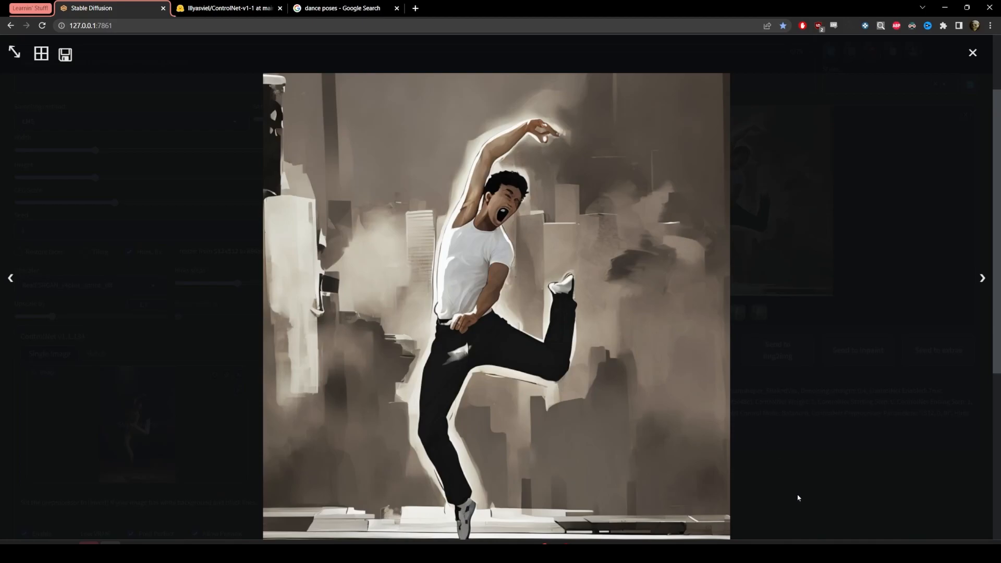
key(alt+Tab)
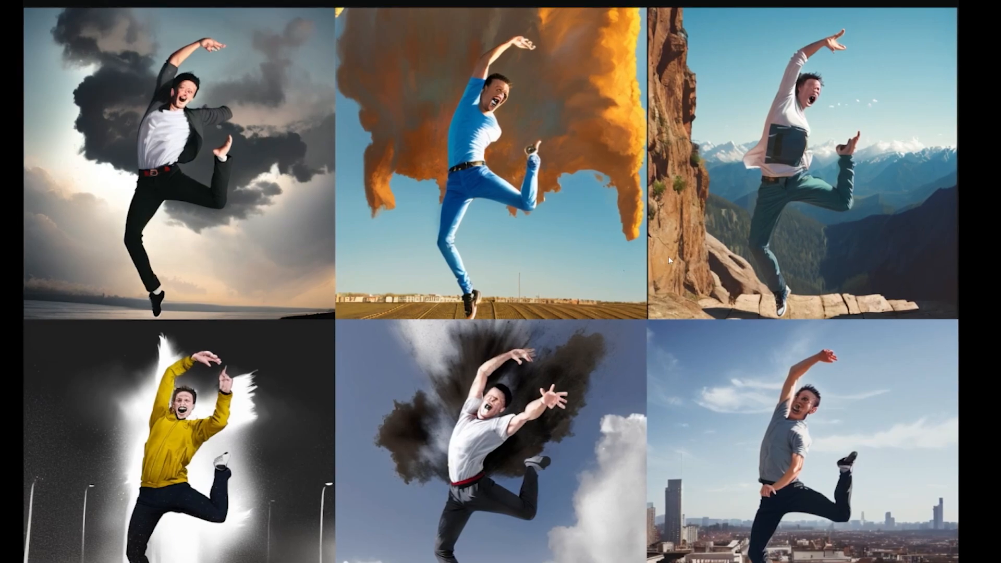
scroll(667, 256, down, 1)
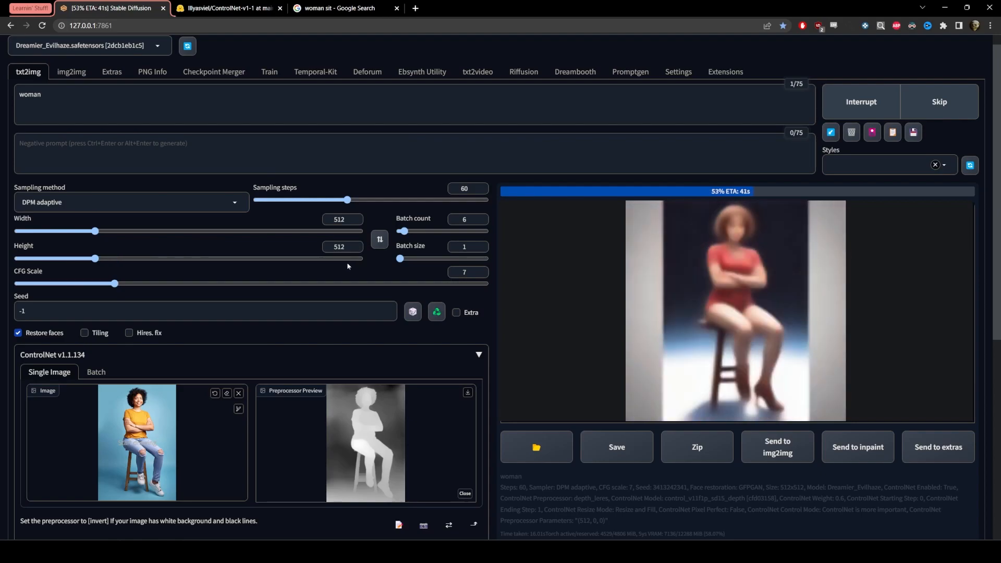
- Set the sampling steps to 40 for the "woman" prompt and review the ControlNet depth settings
scroll(307, 259, up, 1)
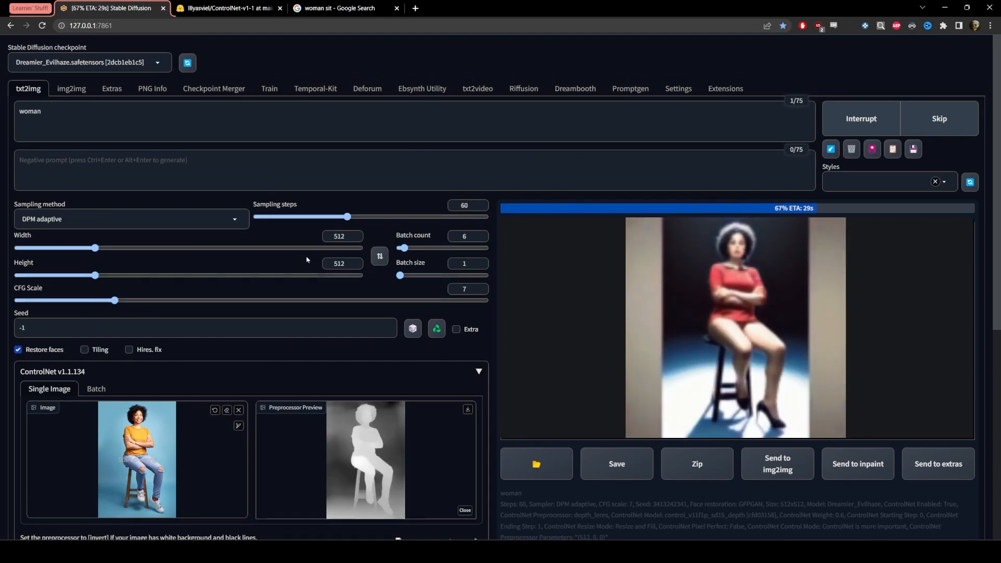
drag(347, 217, 316, 216)
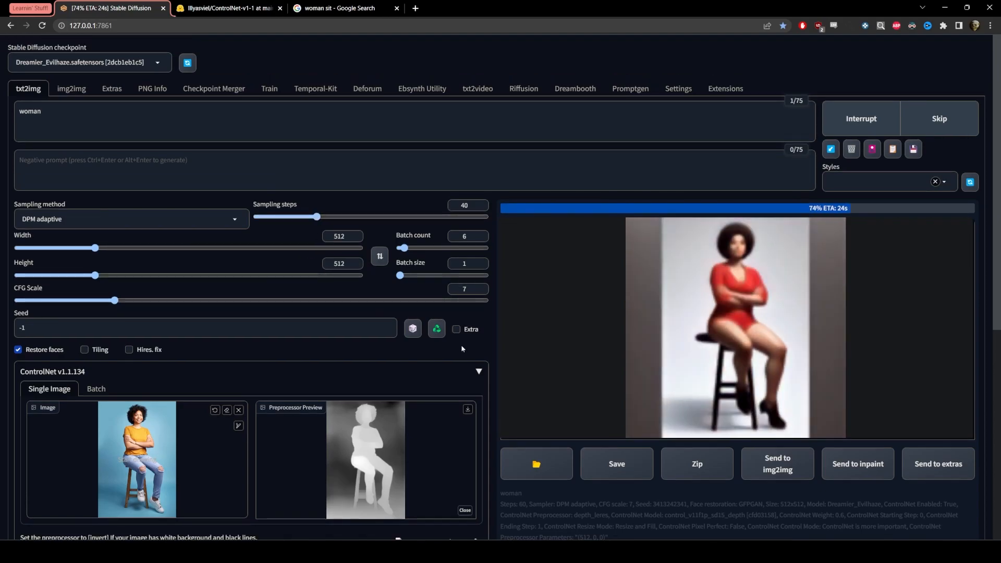
scroll(475, 346, down, 5)
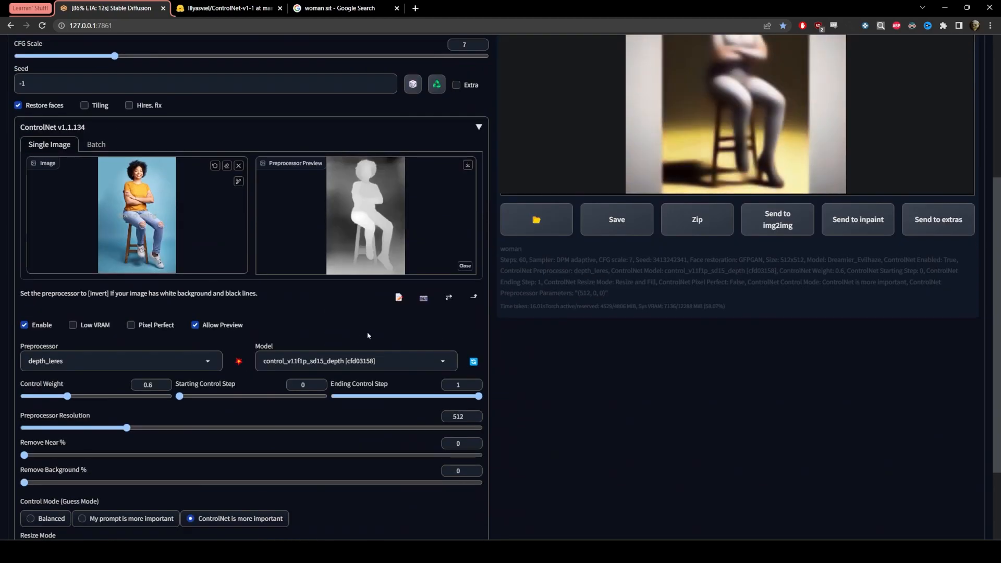
scroll(286, 462, down, 2)
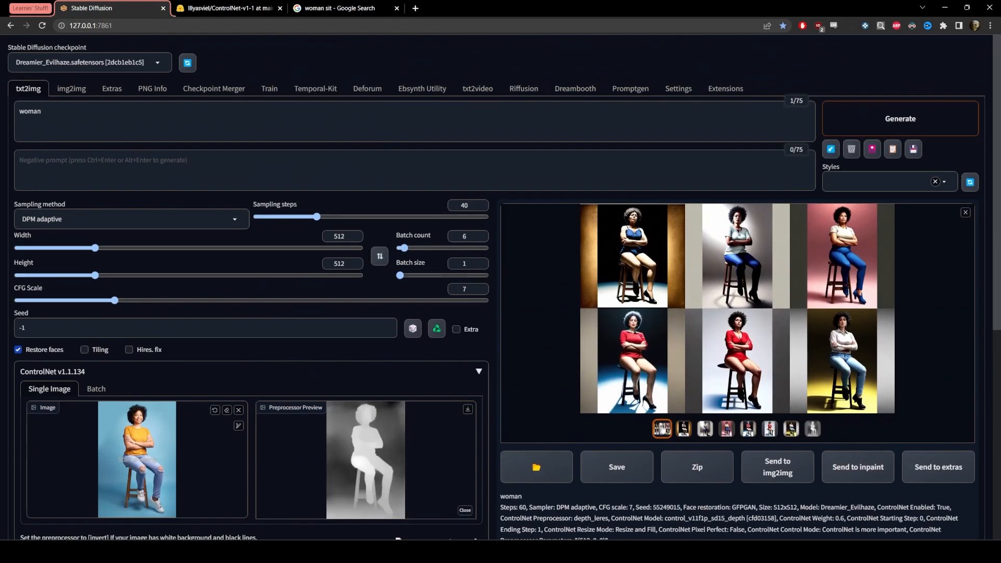
- Examine the generated grid of seated women enlarged, and go through each individual image and the depth map
click(643, 271)
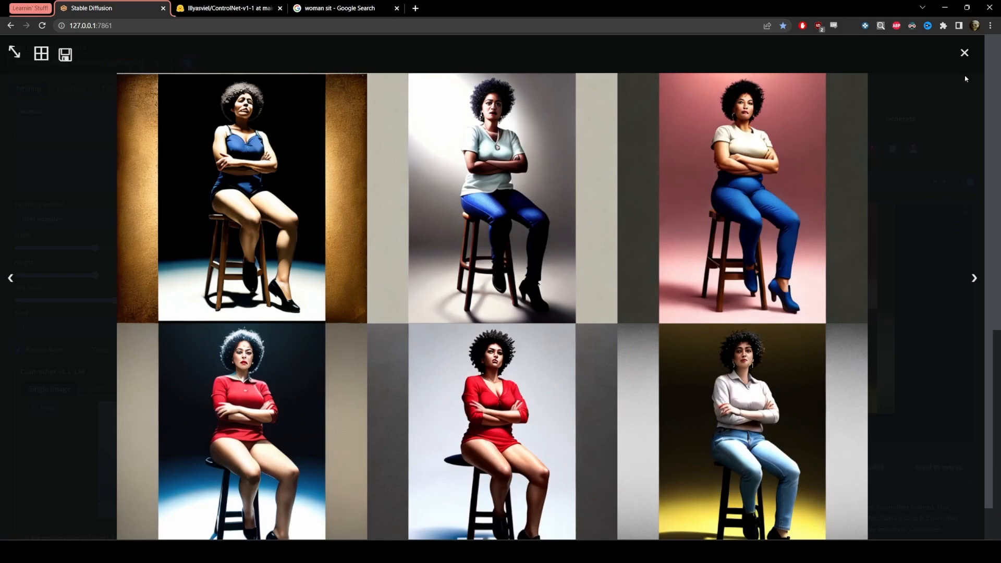
click(964, 52)
click(683, 429)
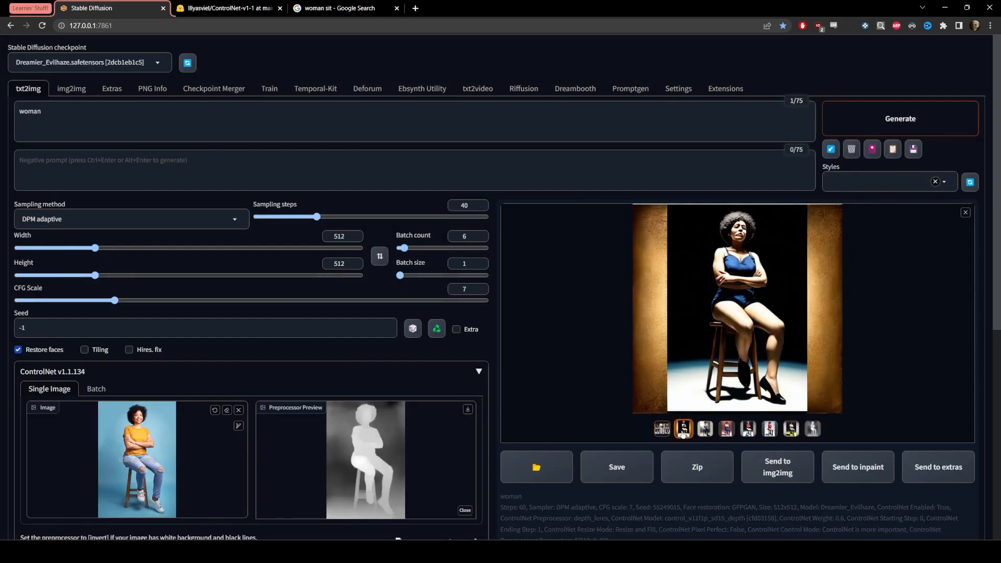
click(704, 428)
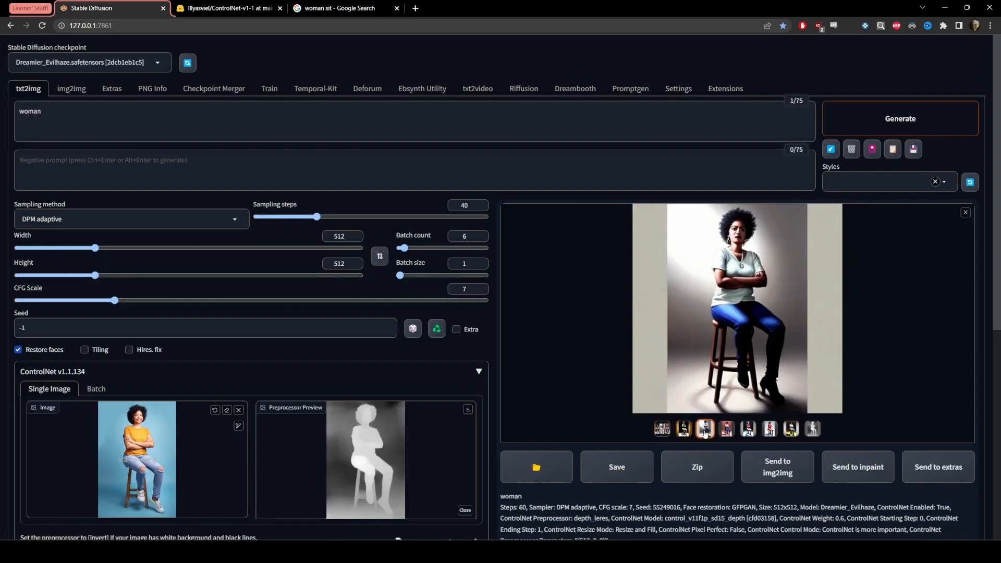
click(726, 429)
click(748, 428)
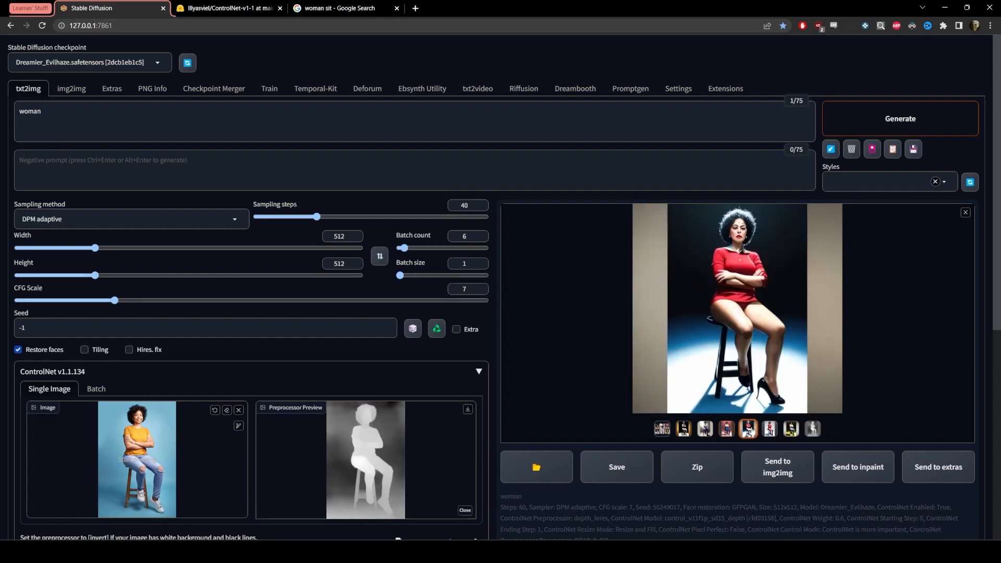
click(769, 428)
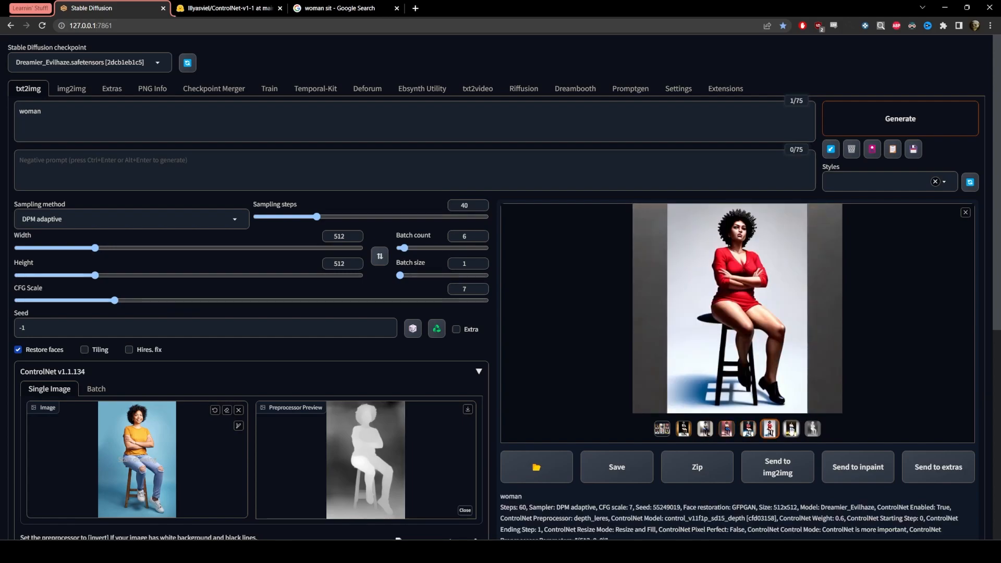
click(791, 430)
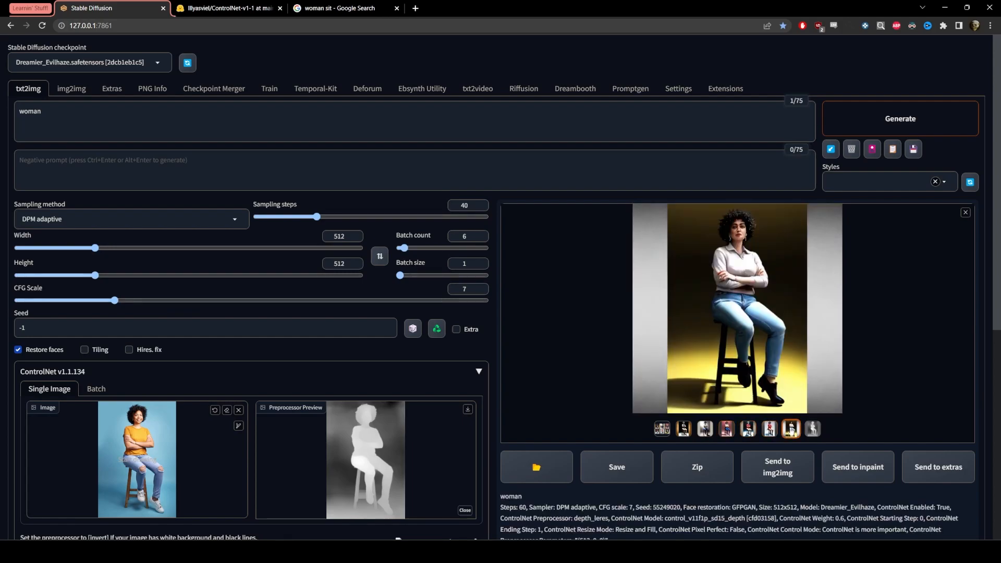
click(810, 432)
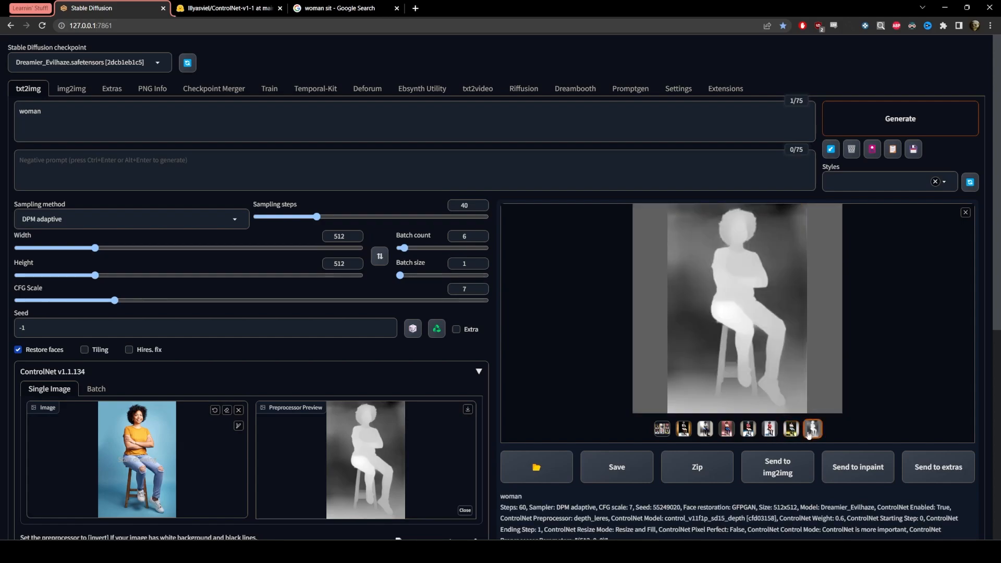
- Enlarge the seated woman image with the yellow floor and compare it with the original istockphoto picture
click(791, 429)
click(763, 352)
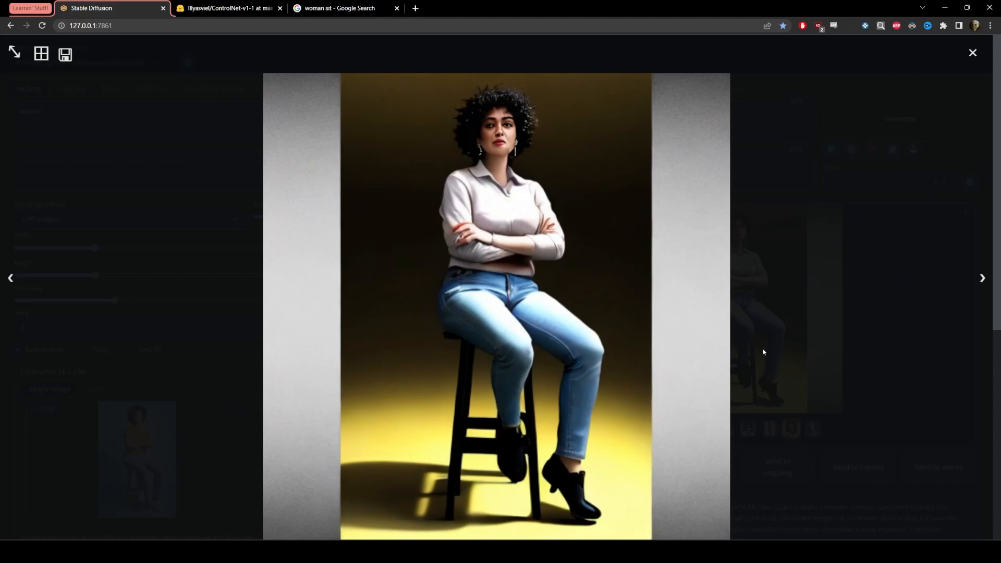
key(alt+Tab)
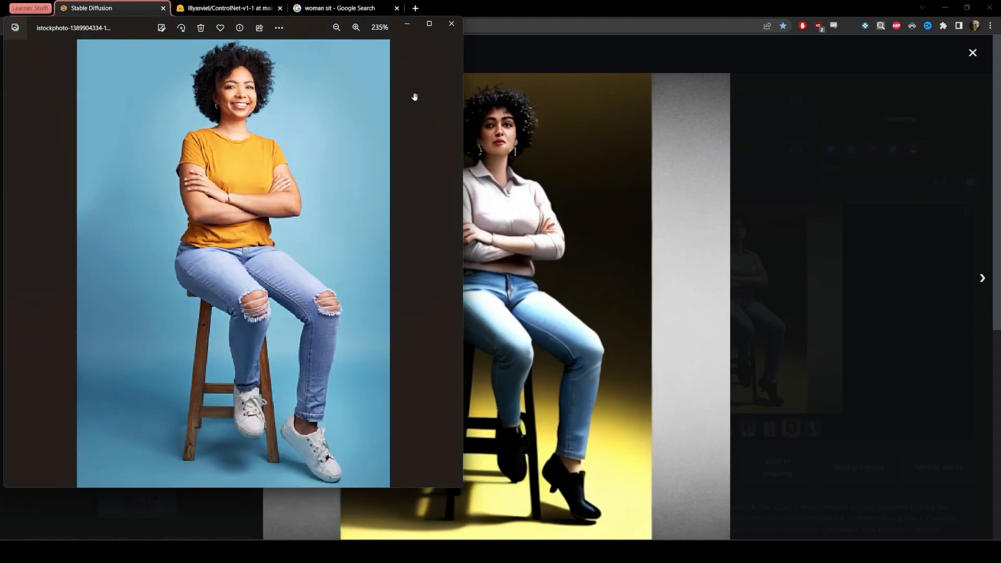
drag(310, 25, 272, 69)
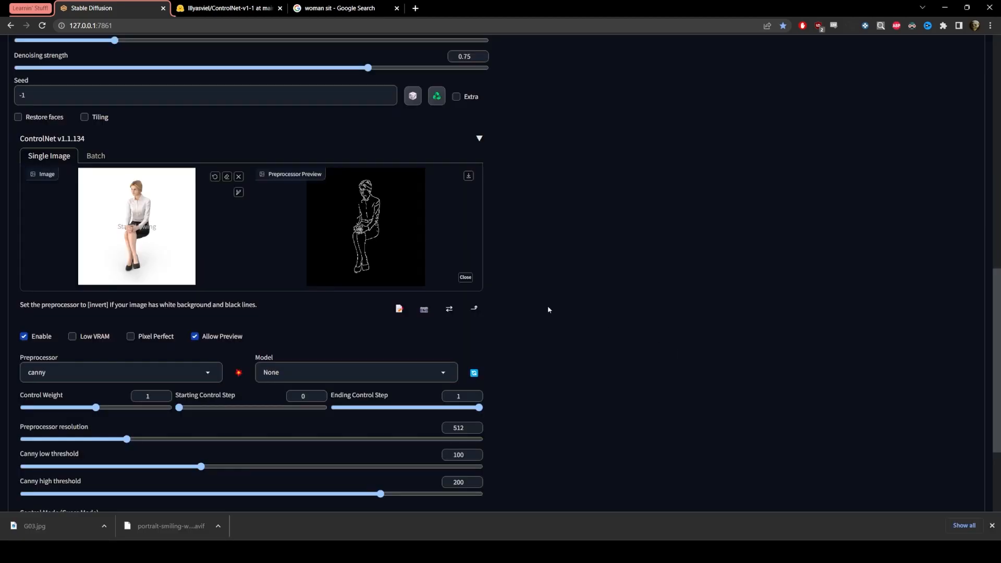
- Open the downloaded G03.jpg, and set img2img to the DPM adaptive sampling method with 43 sampling steps
click(34, 526)
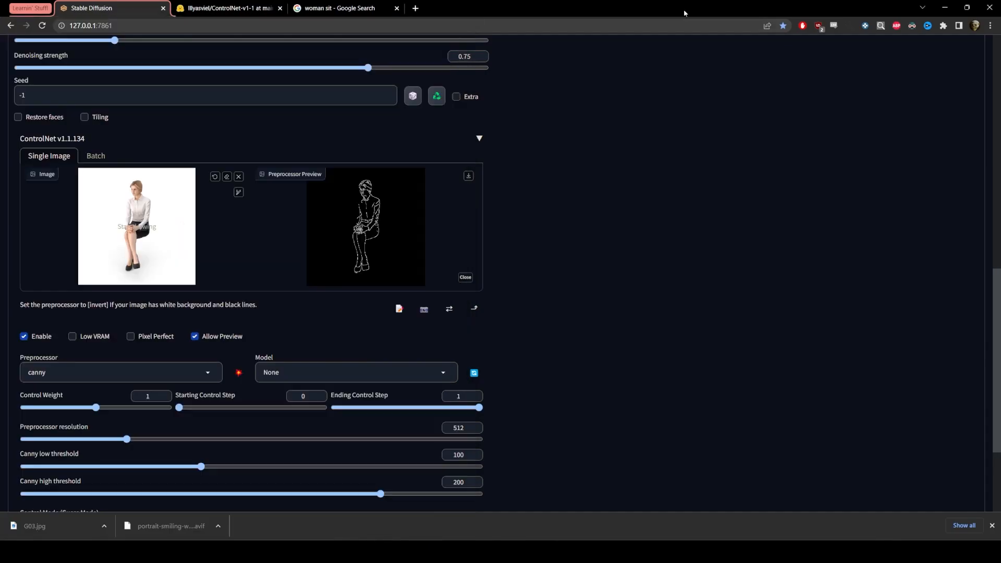
scroll(624, 357, down, 3)
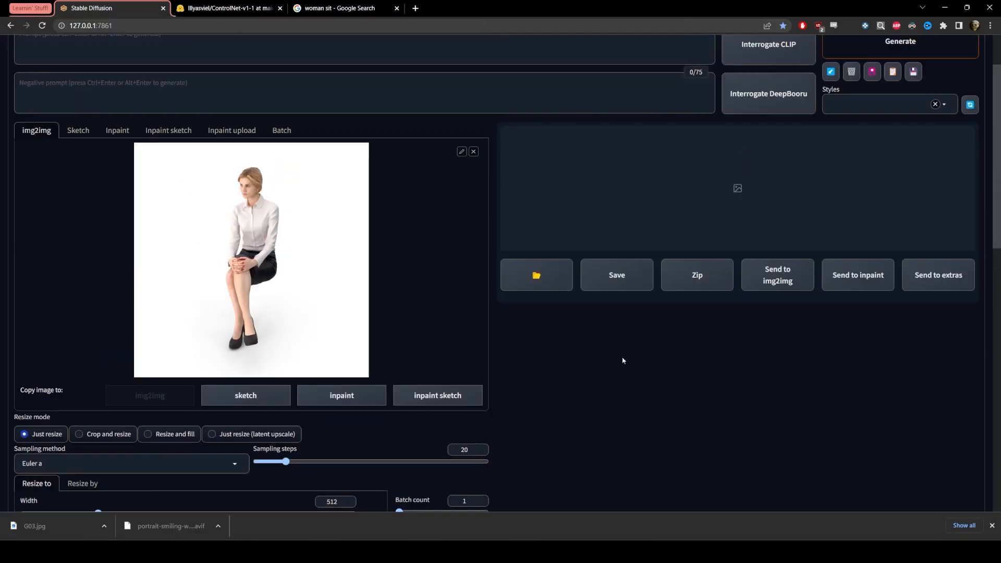
scroll(340, 270, down, 4)
drag(351, 270, 321, 271)
click(104, 268)
click(58, 201)
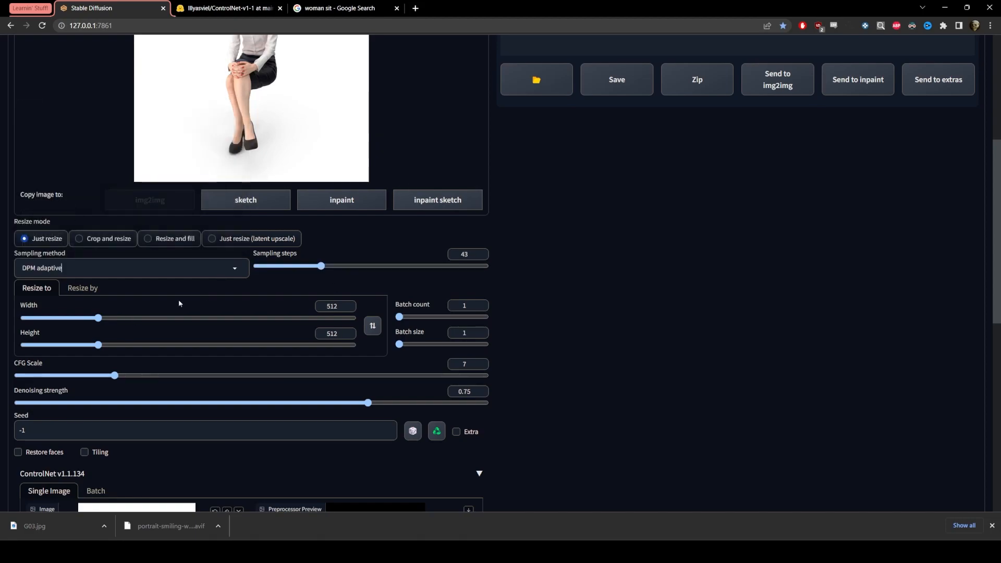
- Set the img2img output size to 960 by 960 and the denoising strength to 1
click(173, 318)
click(173, 344)
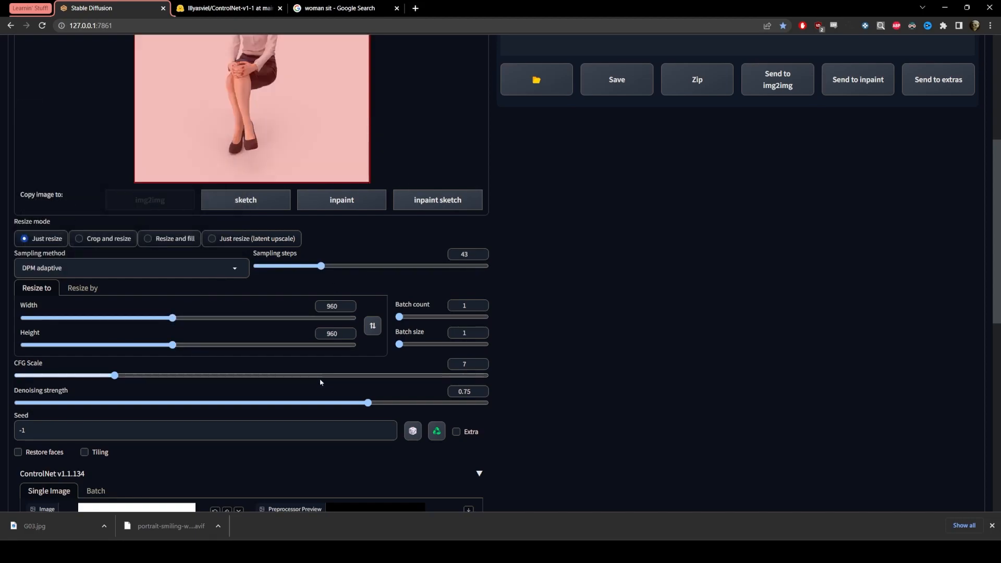
scroll(368, 402, down, 1)
drag(368, 354, 501, 353)
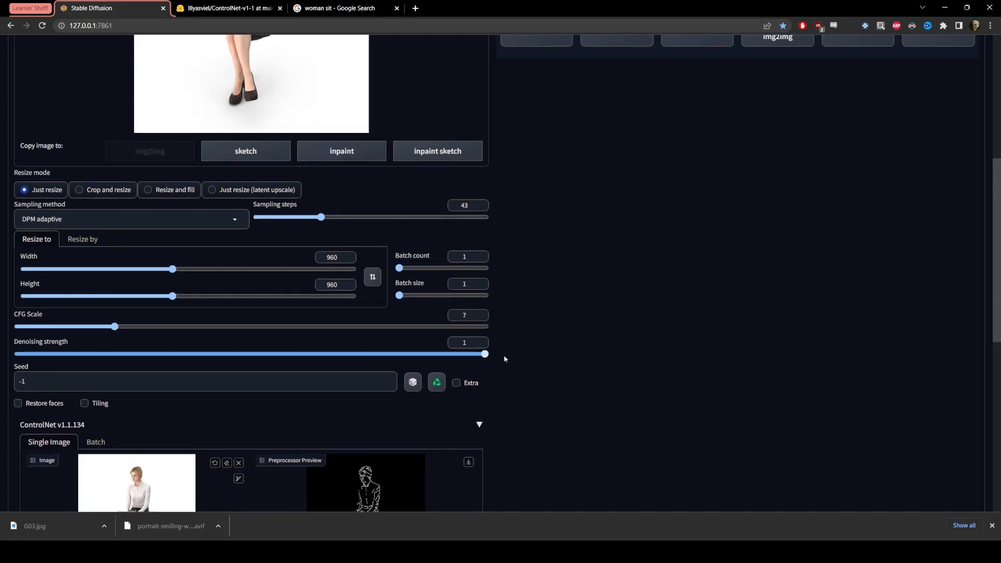
- Choose the control_v11p_sd15_canny model in ControlNet and generate the img2img image without a prompt
scroll(299, 335, down, 4)
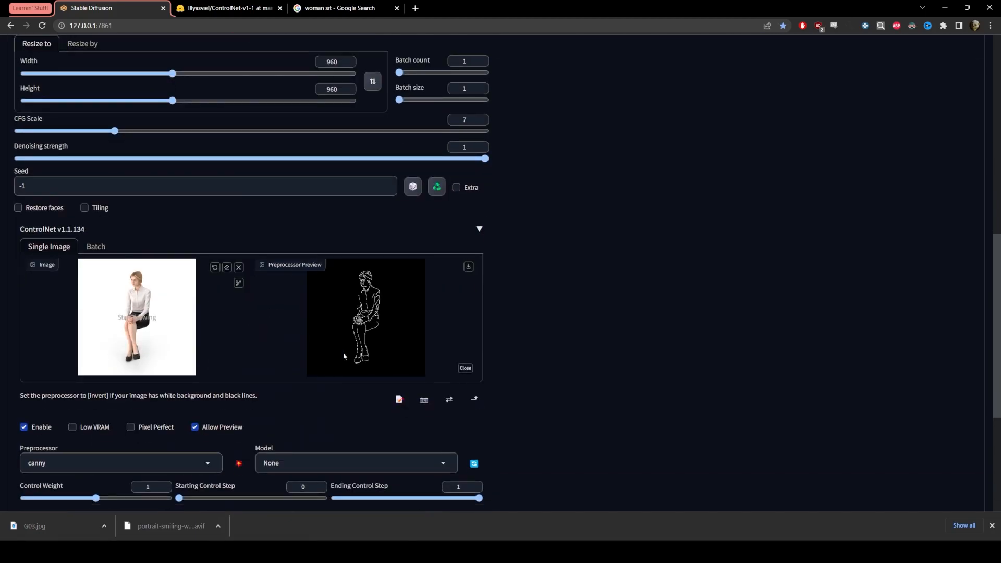
click(356, 463)
click(337, 367)
scroll(532, 442, down, 1)
scroll(532, 442, up, 15)
click(896, 124)
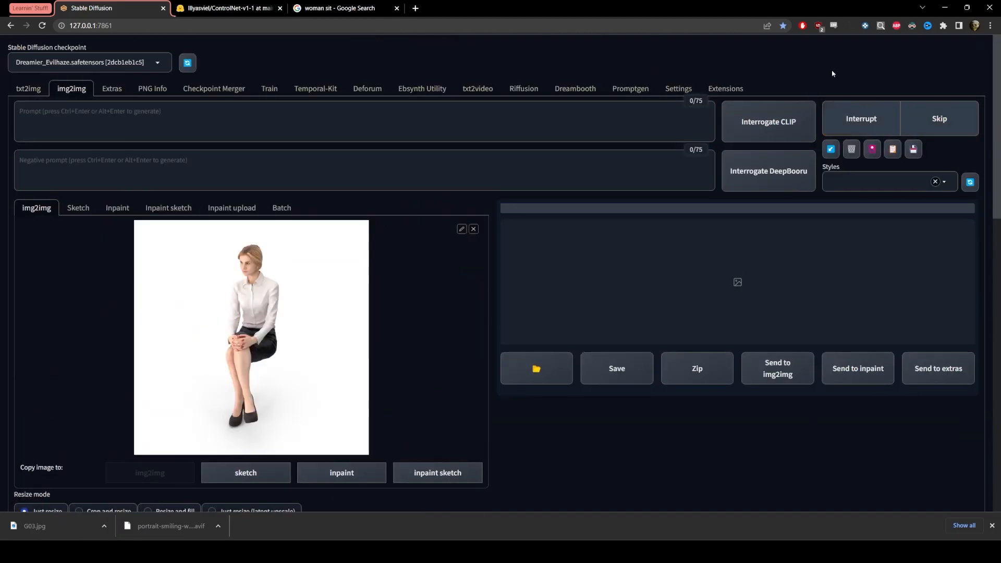
- Check the generation progress in the command-line console, move its window out of the way, and return to the browser
click(770, 533)
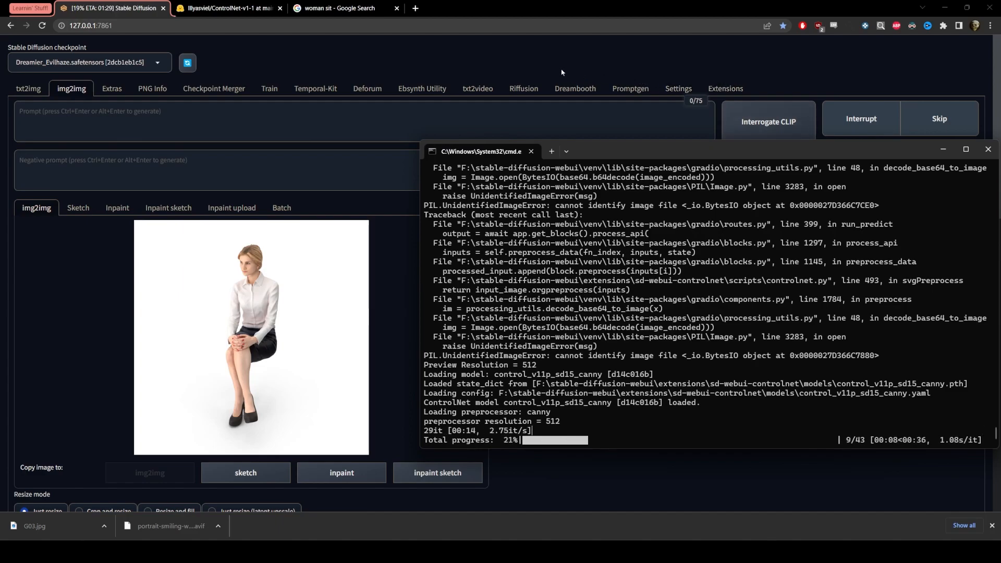
drag(699, 151, 725, 407)
click(605, 252)
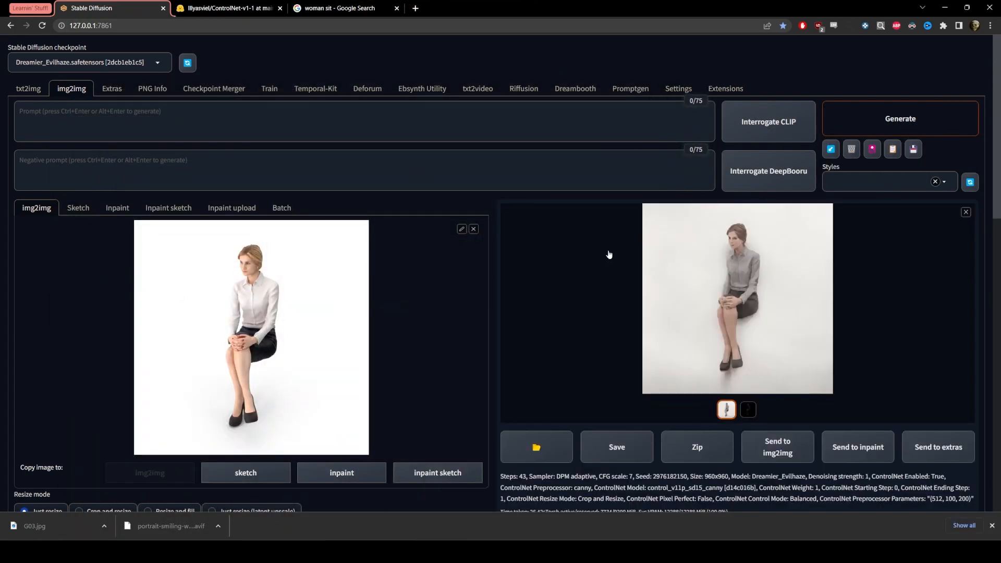
- Enlarge the generated seated woman image and bring up the original G03.jpg for comparison
click(739, 292)
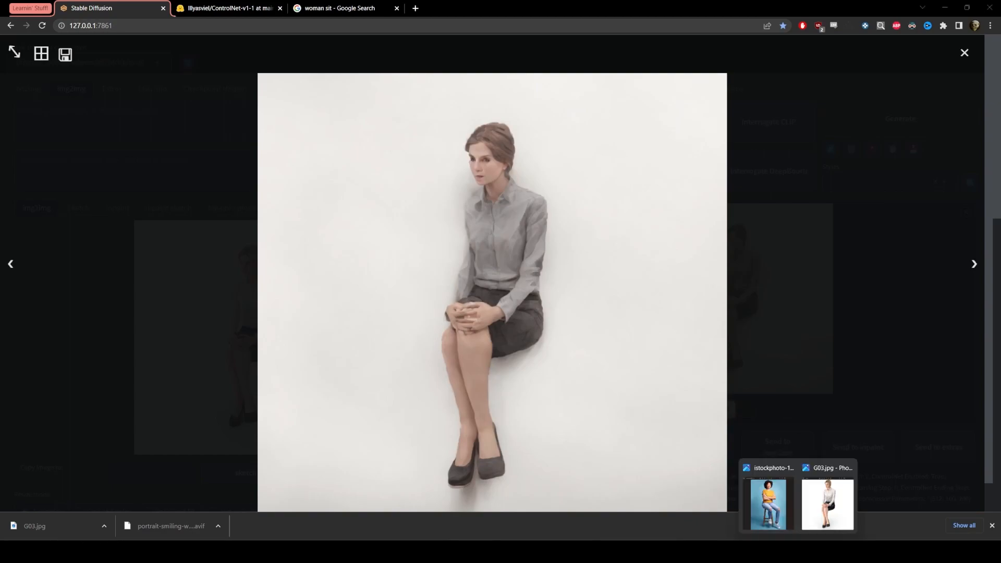
click(828, 500)
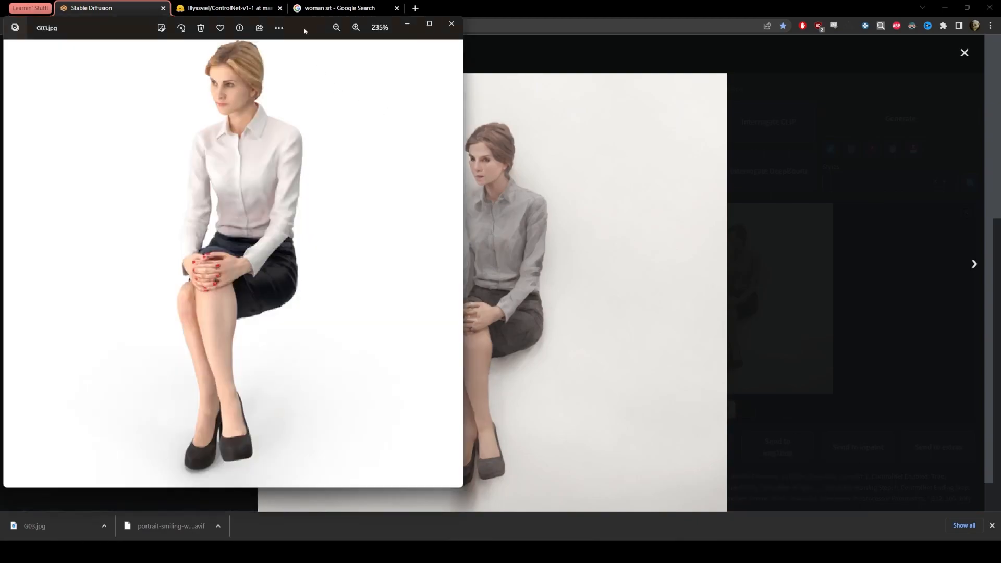
- Place the original G03.jpg beside the generated seated woman for comparison, then dismiss the photo and the enlarged result
drag(138, 25, 98, 86)
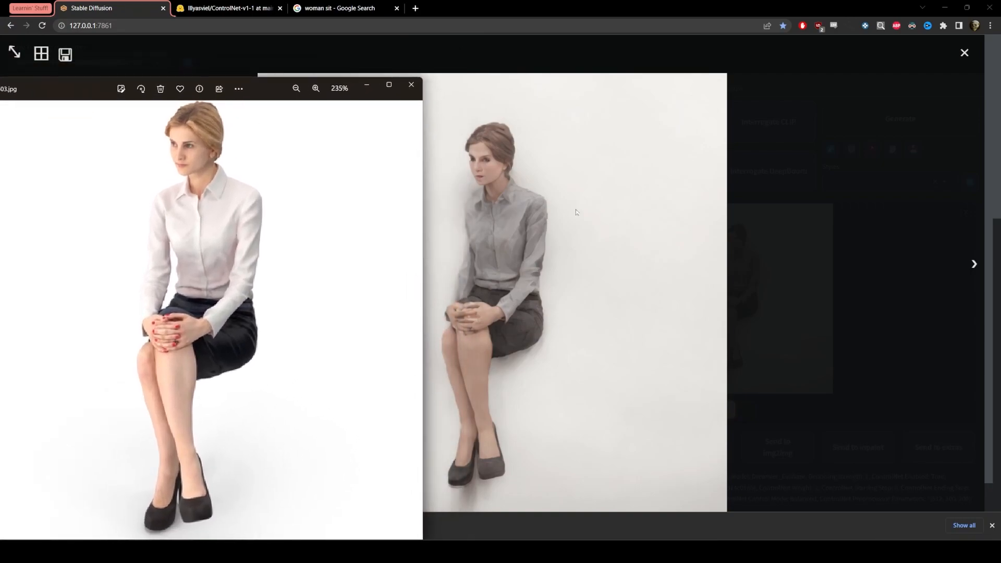
click(540, 266)
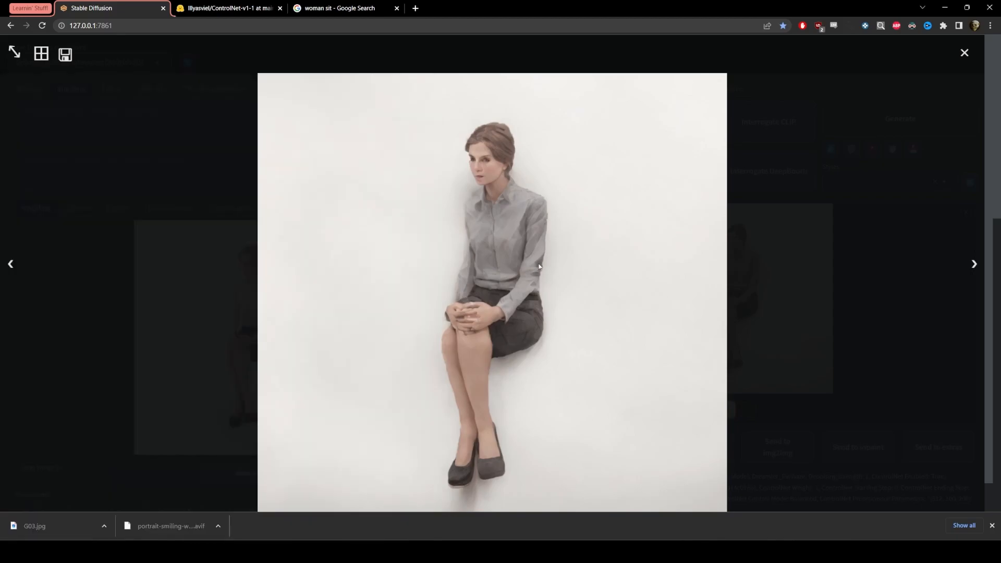
click(791, 344)
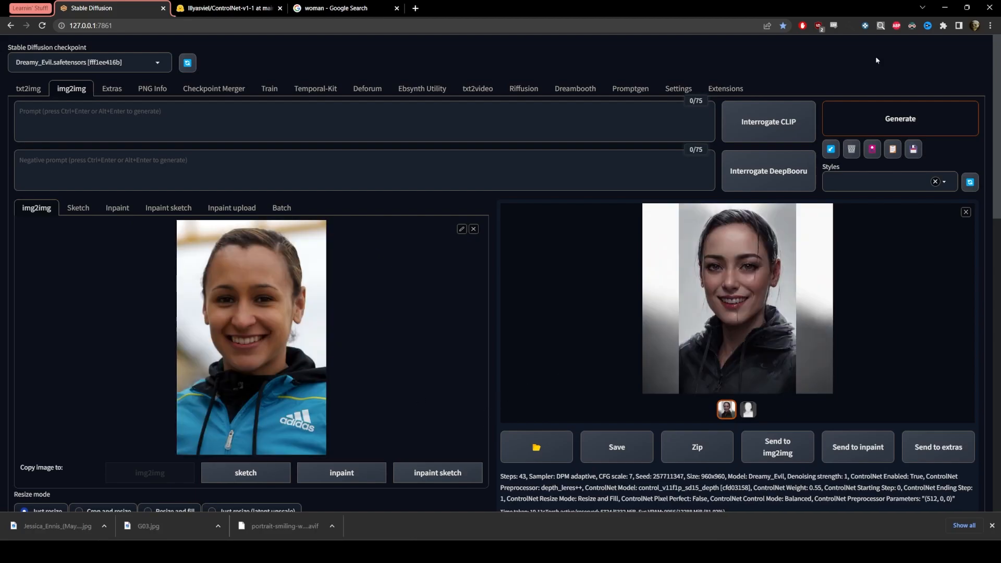
- Inspect the generated smiling woman portrait at full size, then return to the img2img page and its settings
click(783, 323)
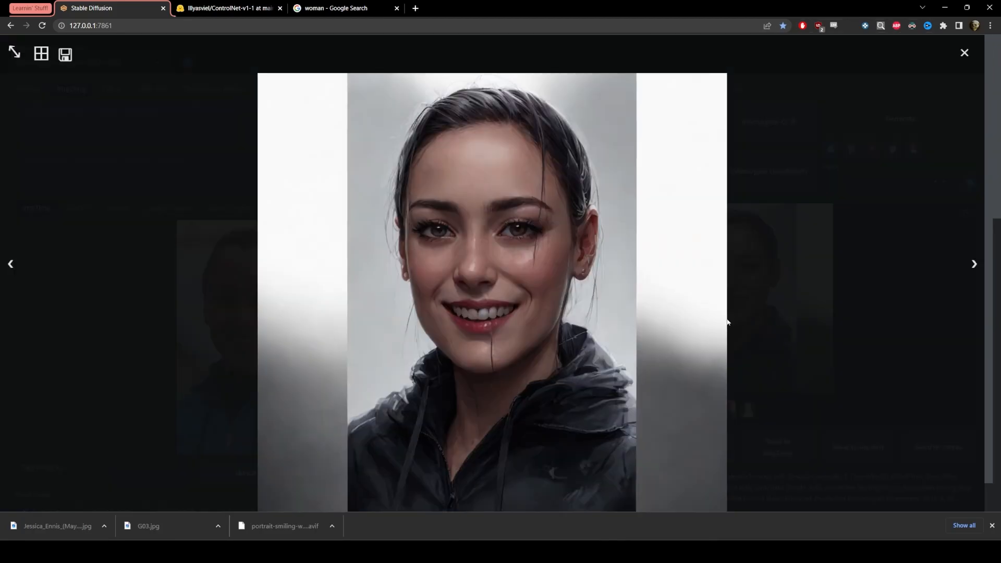
click(964, 54)
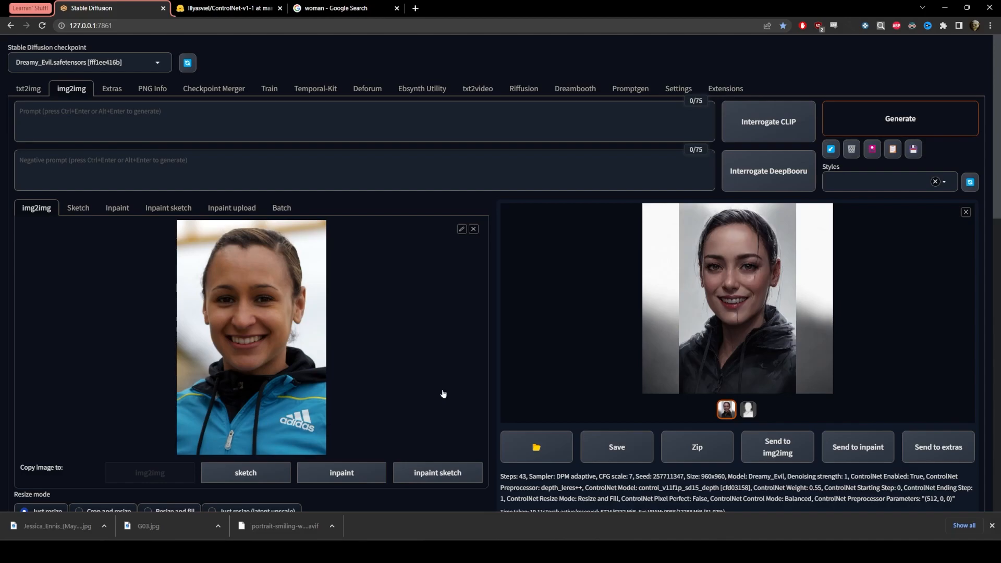
scroll(445, 391, down, 10)
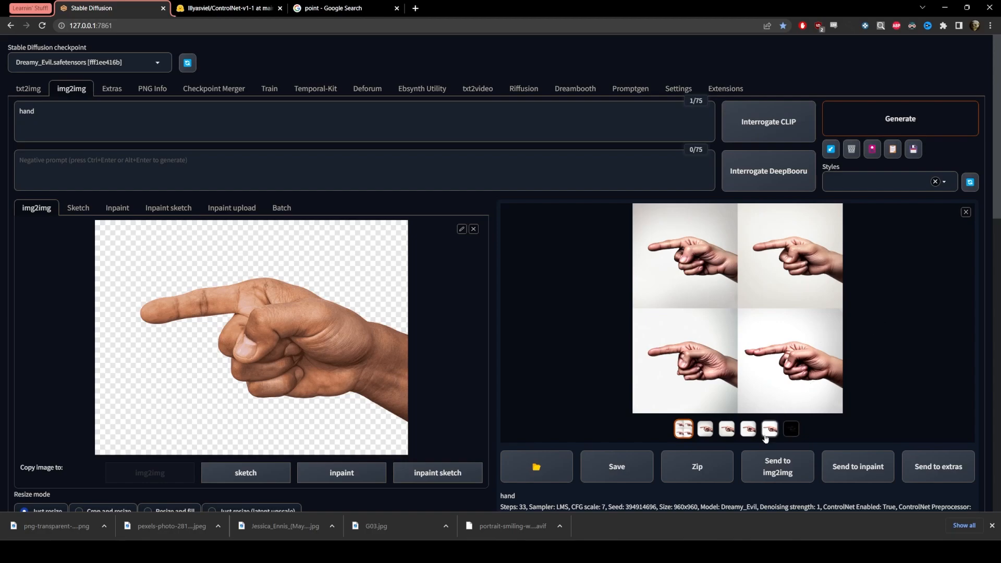
- Enlarge the fourth individual image of the generated pointing hand batch to inspect its fingers
click(769, 429)
click(765, 352)
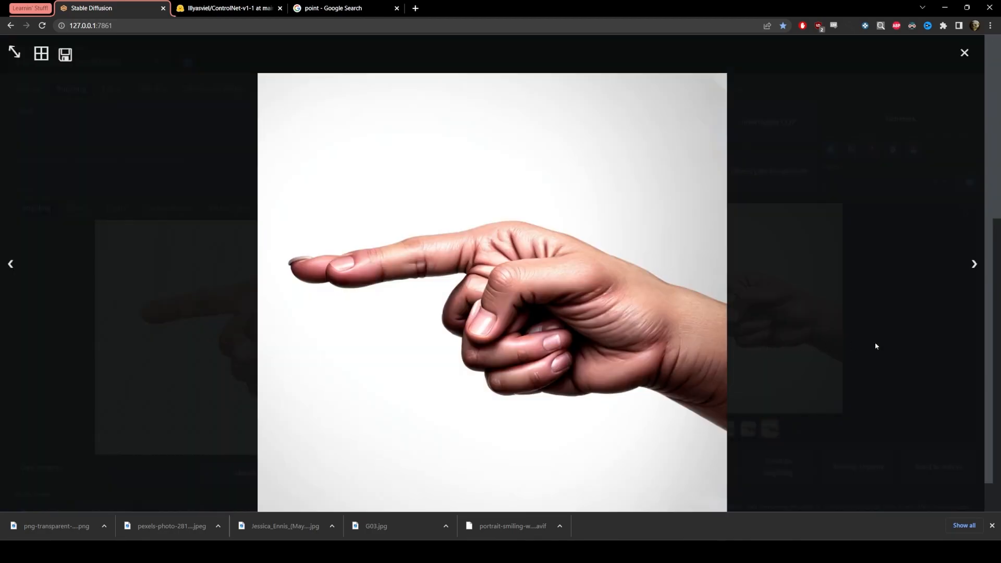